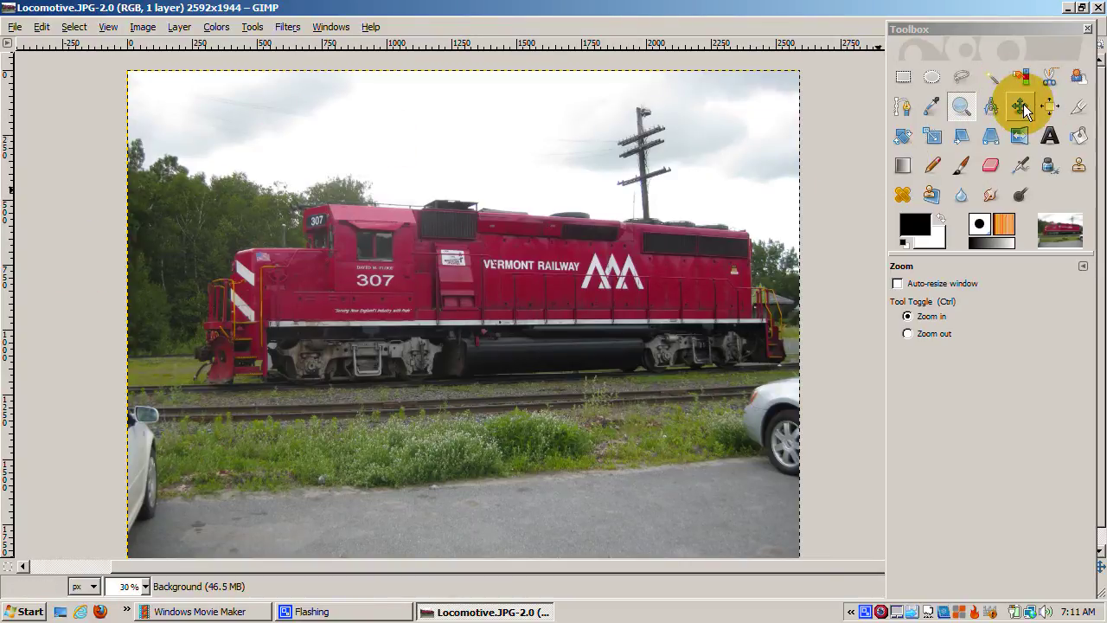
Examine the options of the Free, Fuzzy, By Color, Scissors, Rectangle, Ellipse and Foreground Select tools.
left_click(971, 73)
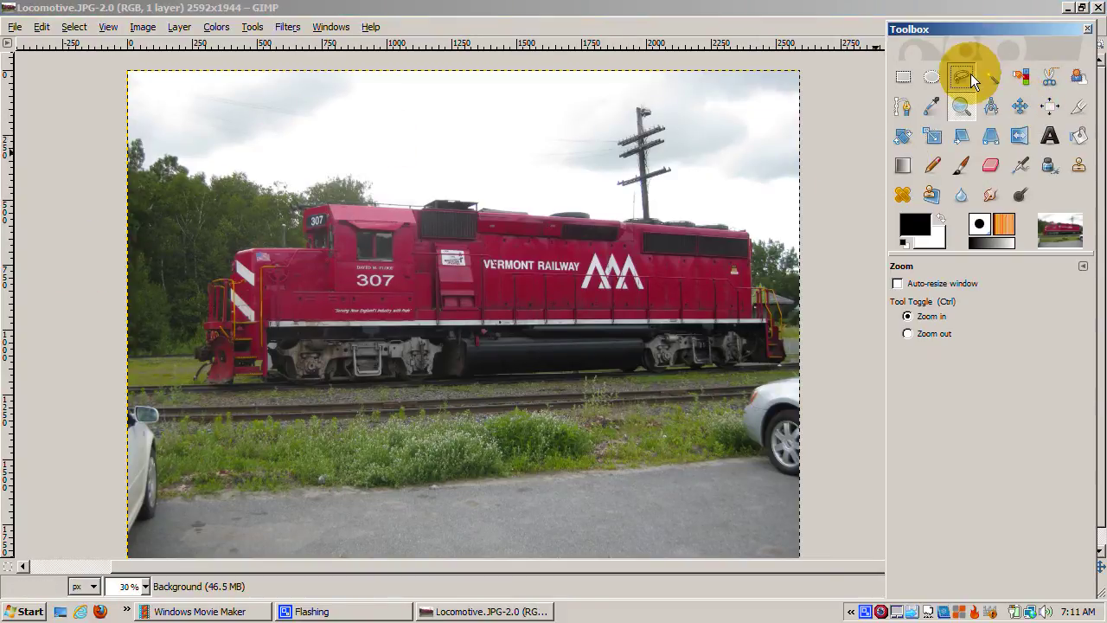
left_click(995, 74)
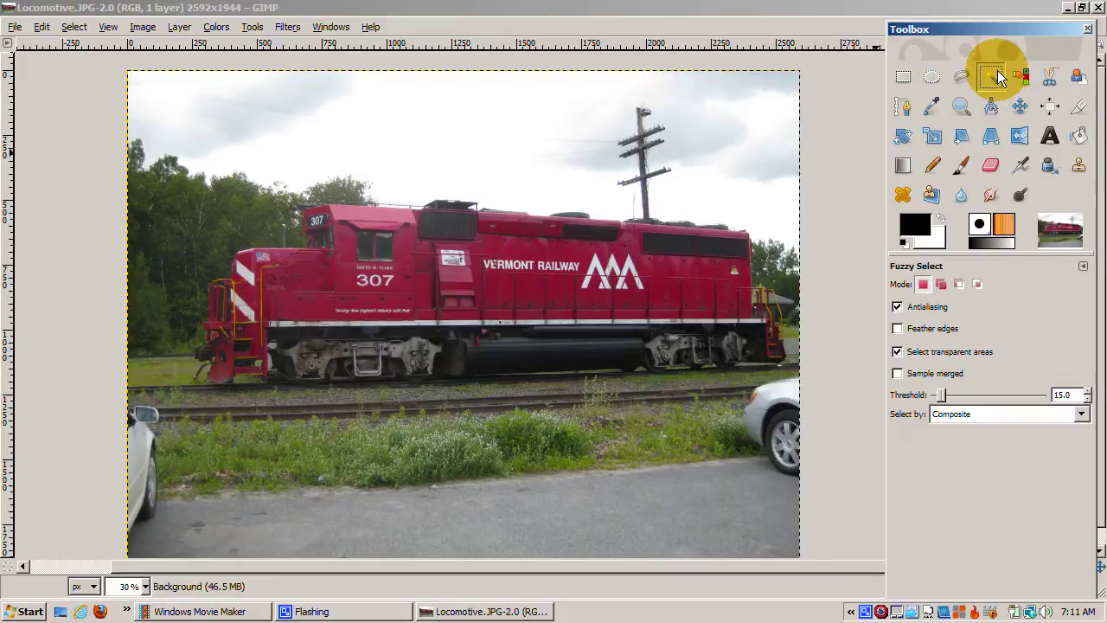
left_click(1022, 76)
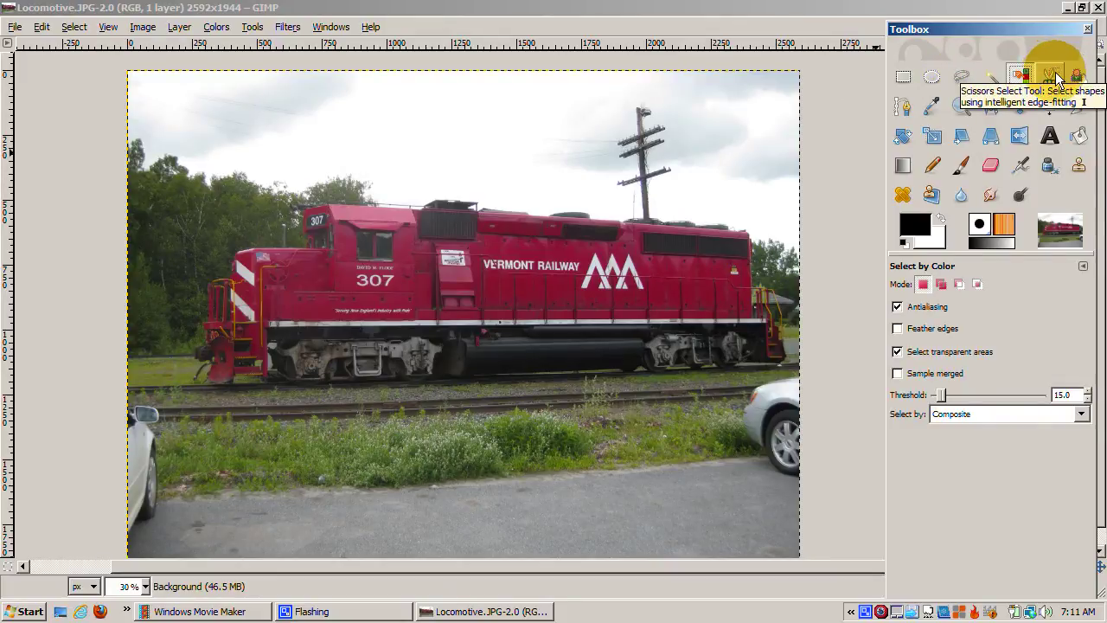
left_click(1055, 77)
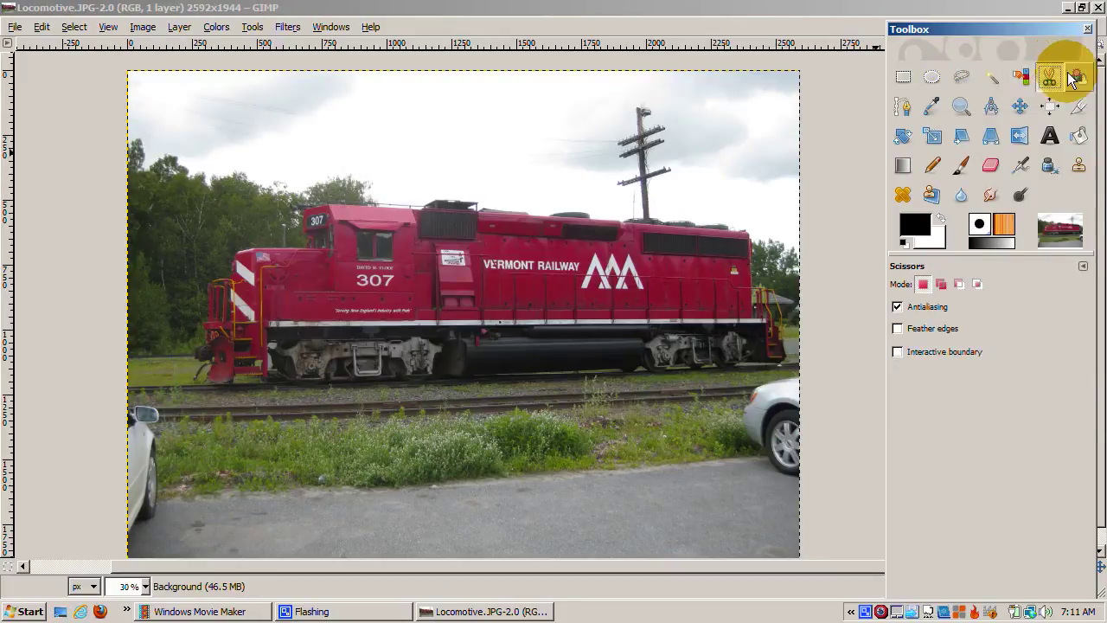
left_click(904, 78)
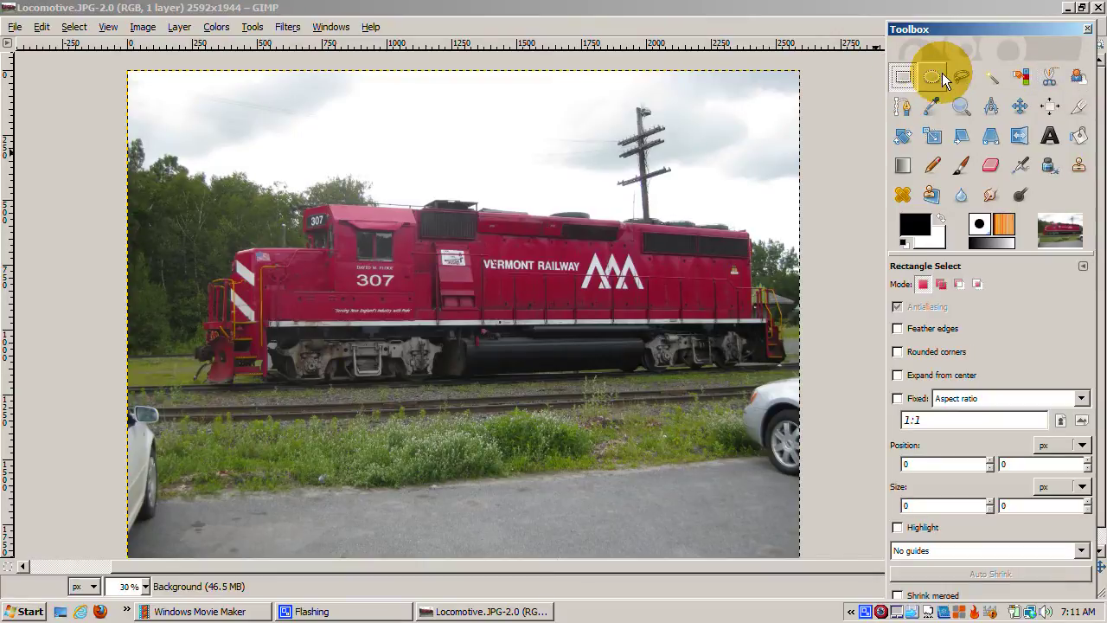
left_click(934, 76)
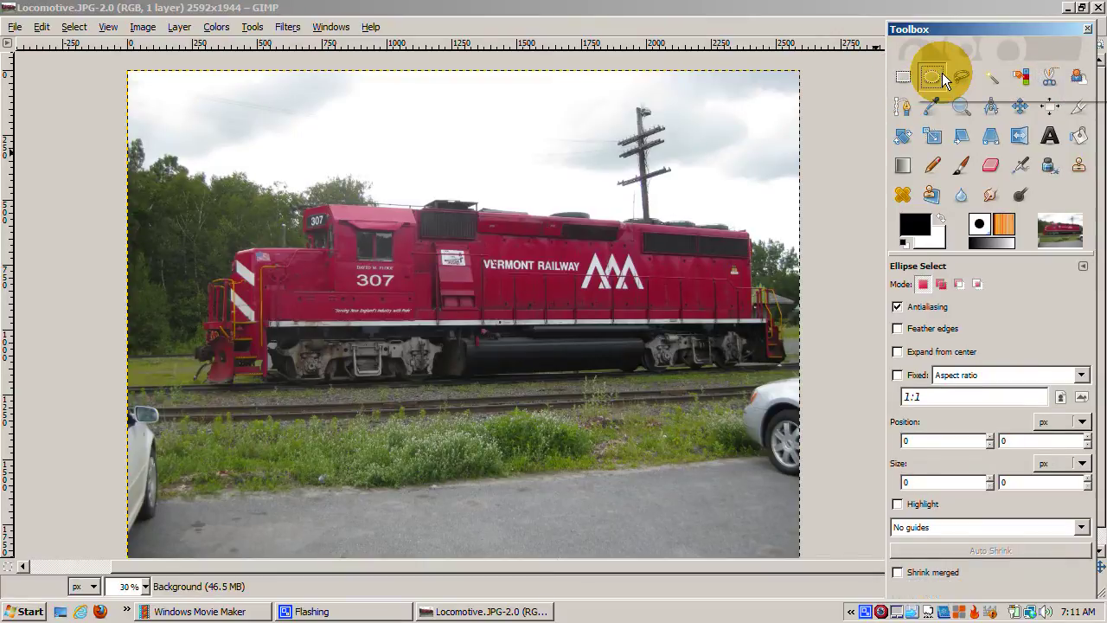
left_click(1078, 77)
left_click(1048, 78)
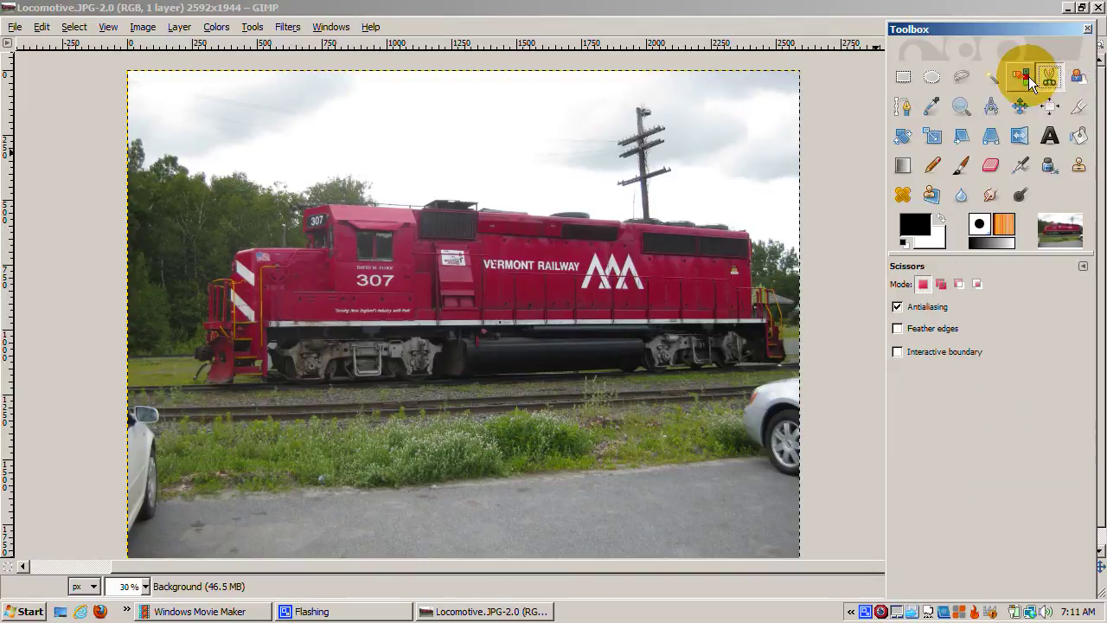
left_click(1020, 76)
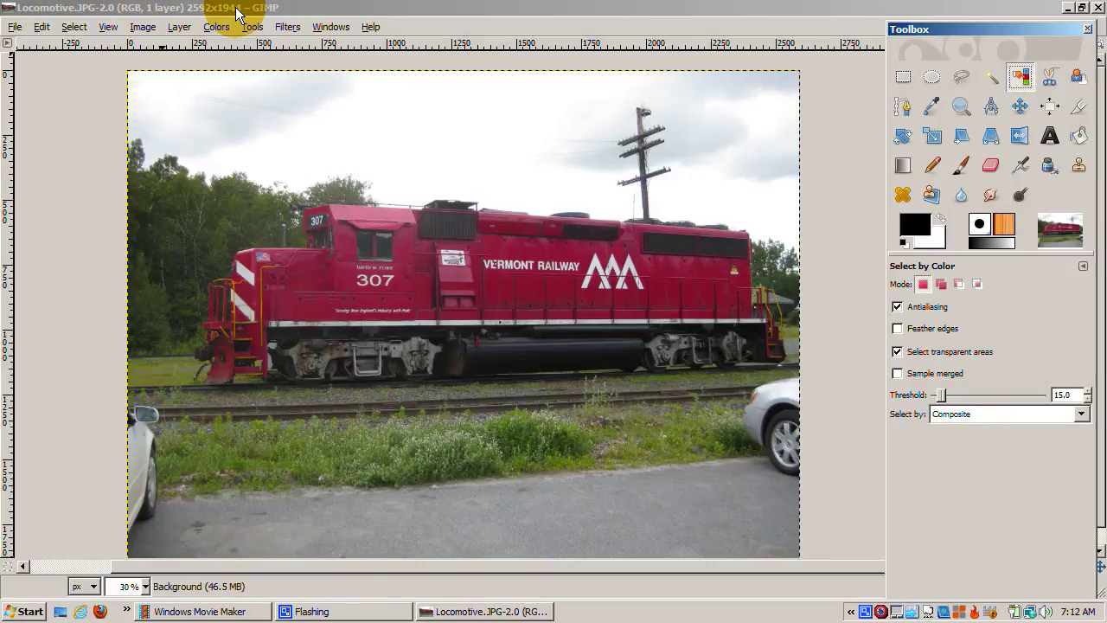
Draw a loose freehand selection around the whole locomotive with the Free Select tool.
left_click(961, 80)
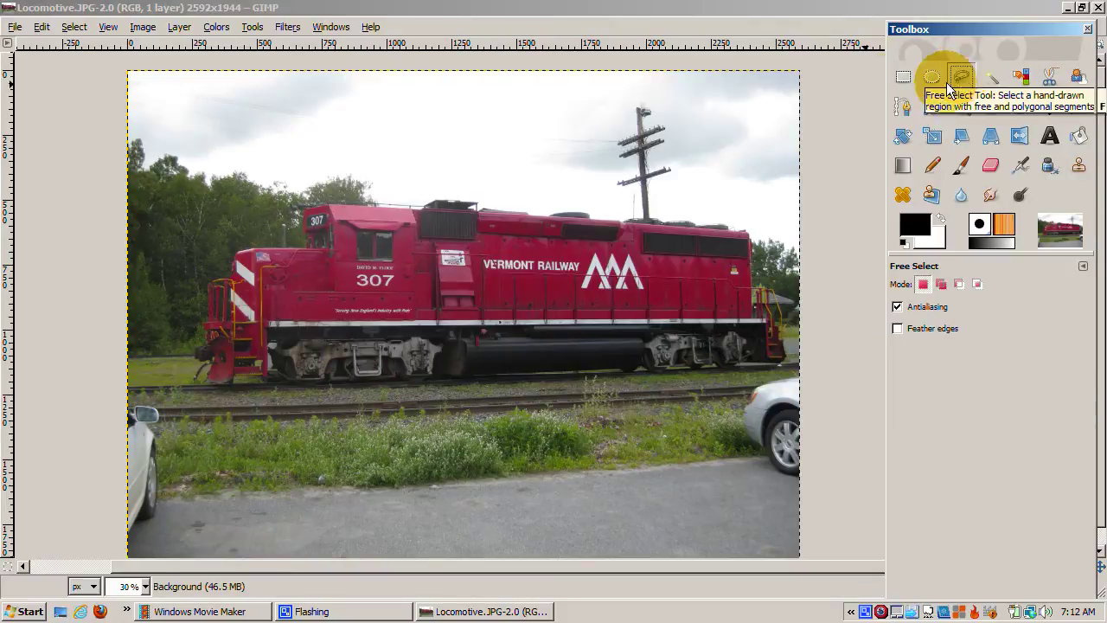
mouse_move(690, 192)
left_mouse_down()
mouse_move(442, 156)
mouse_move(261, 182)
left_mouse_up()
mouse_move(180, 229)
left_mouse_down()
mouse_move(143, 394)
mouse_move(215, 423)
mouse_move(699, 460)
mouse_move(747, 429)
mouse_move(781, 382)
mouse_move(799, 322)
mouse_move(764, 192)
mouse_move(727, 180)
mouse_move(676, 200)
left_mouse_up()
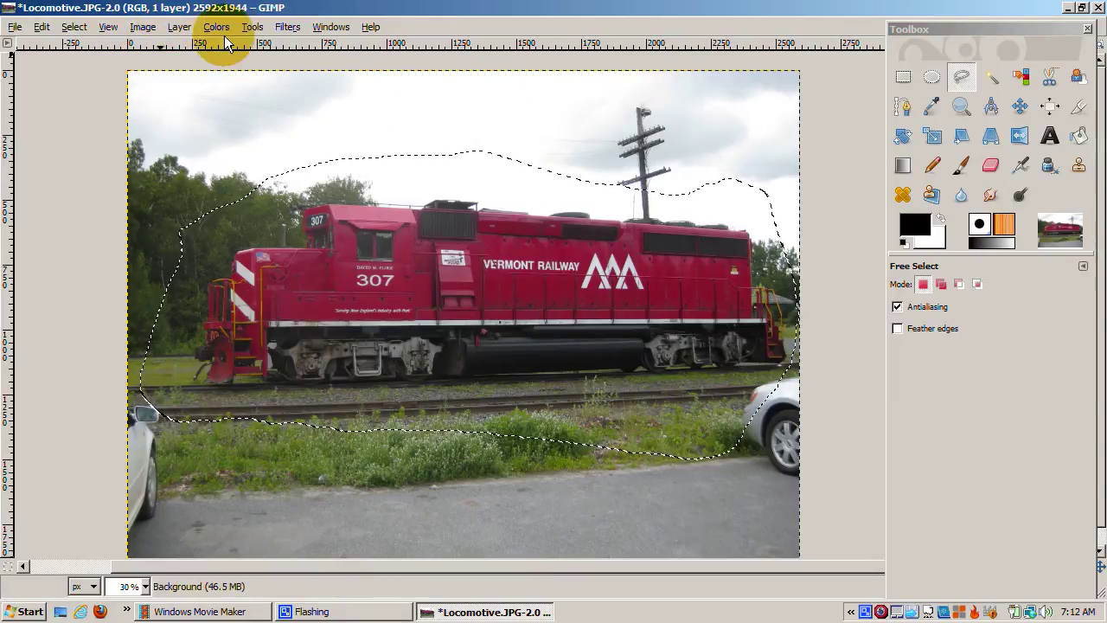
Open the Layers dialog and add the Channels dialog to it as a second tab.
left_click(329, 29)
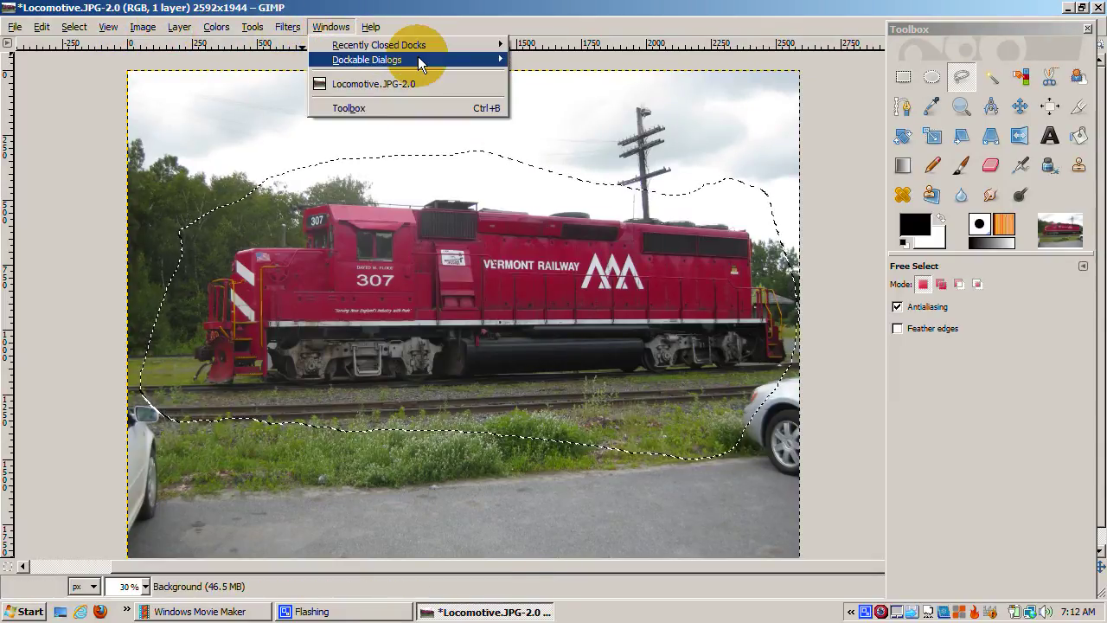
mouse_move(501, 53)
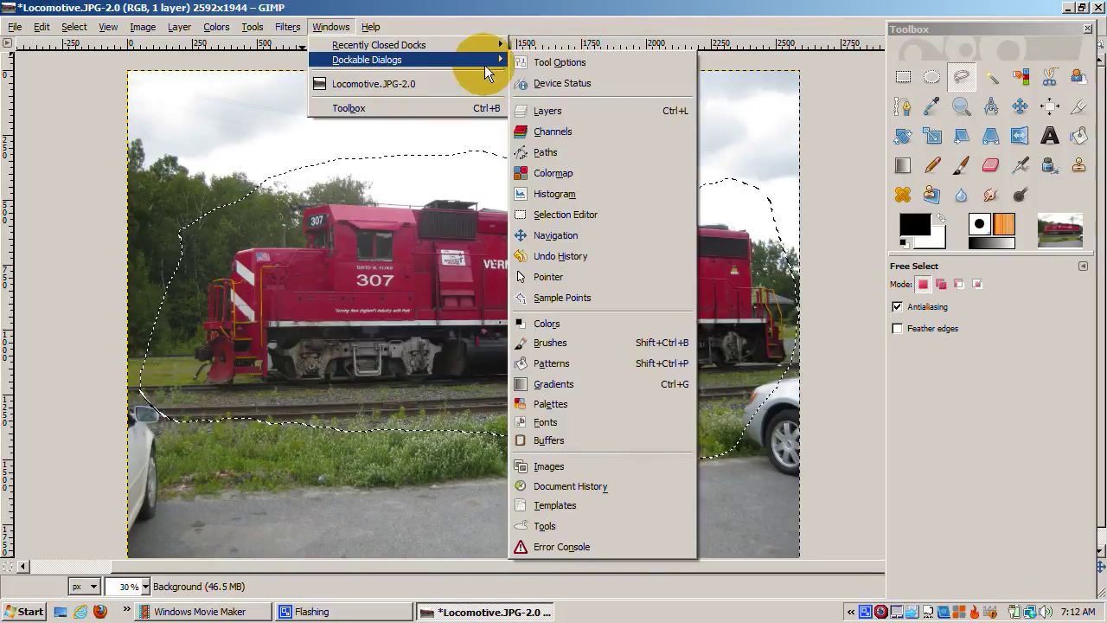
left_click(536, 111)
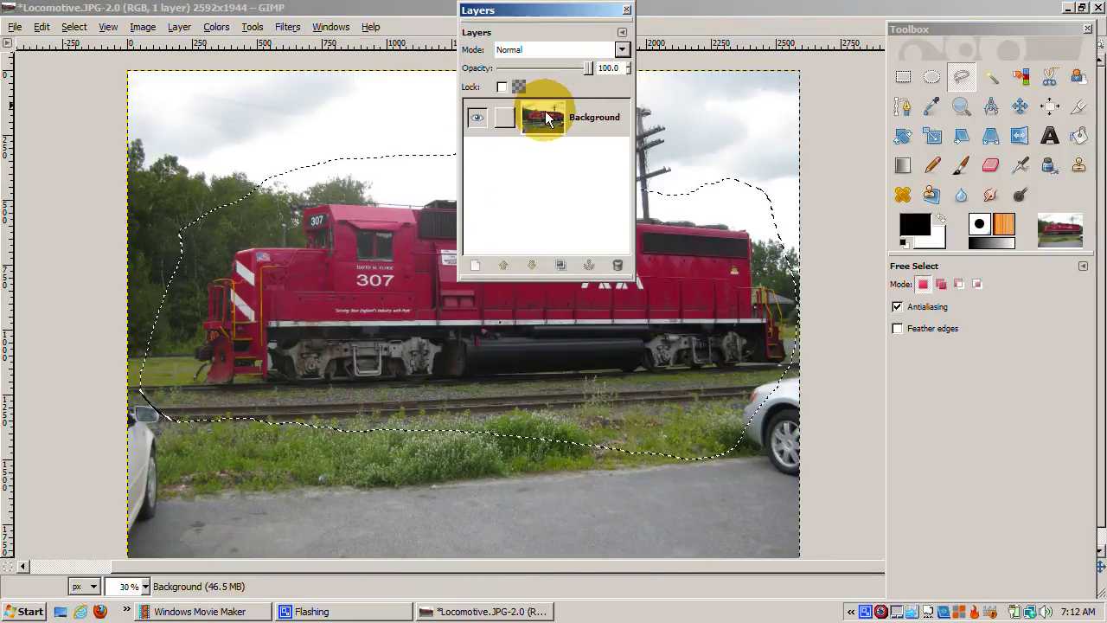
left_click(621, 33)
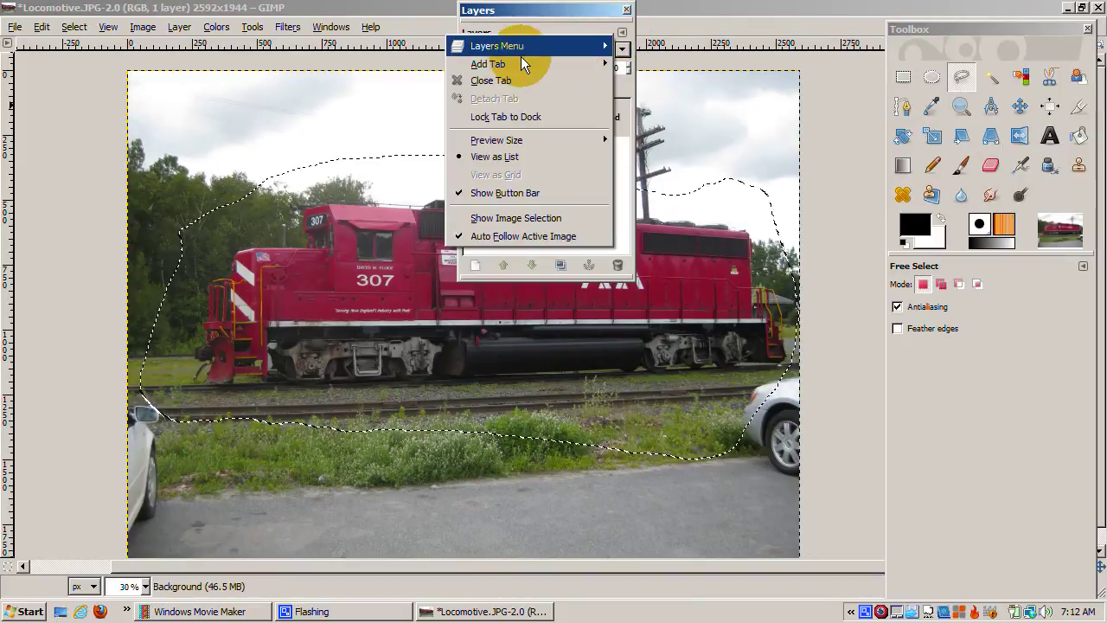
mouse_move(535, 64)
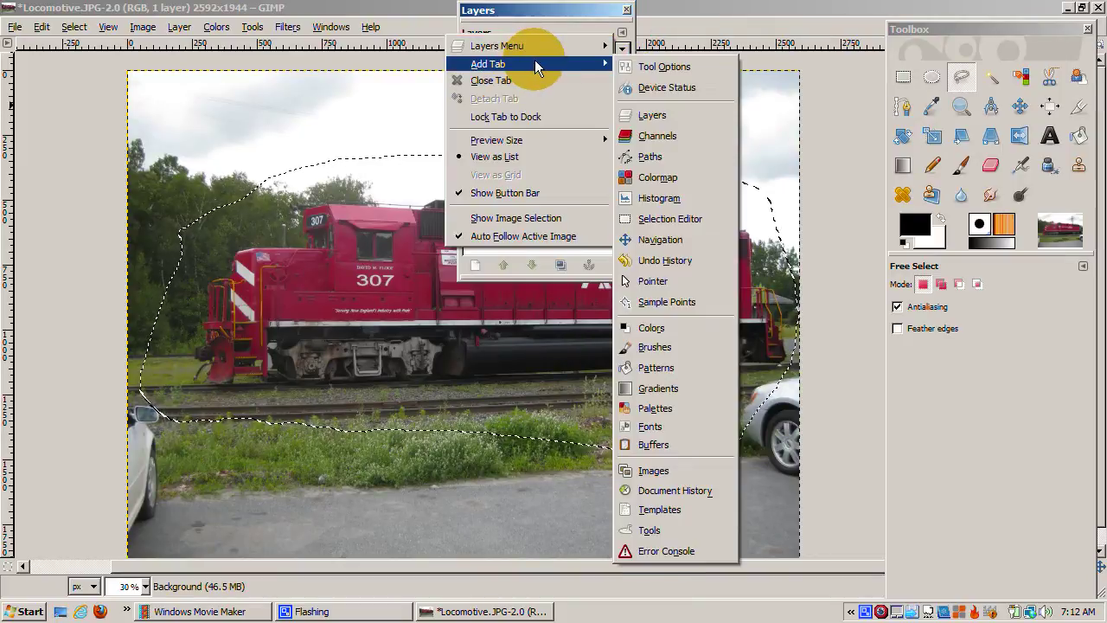
left_click(659, 138)
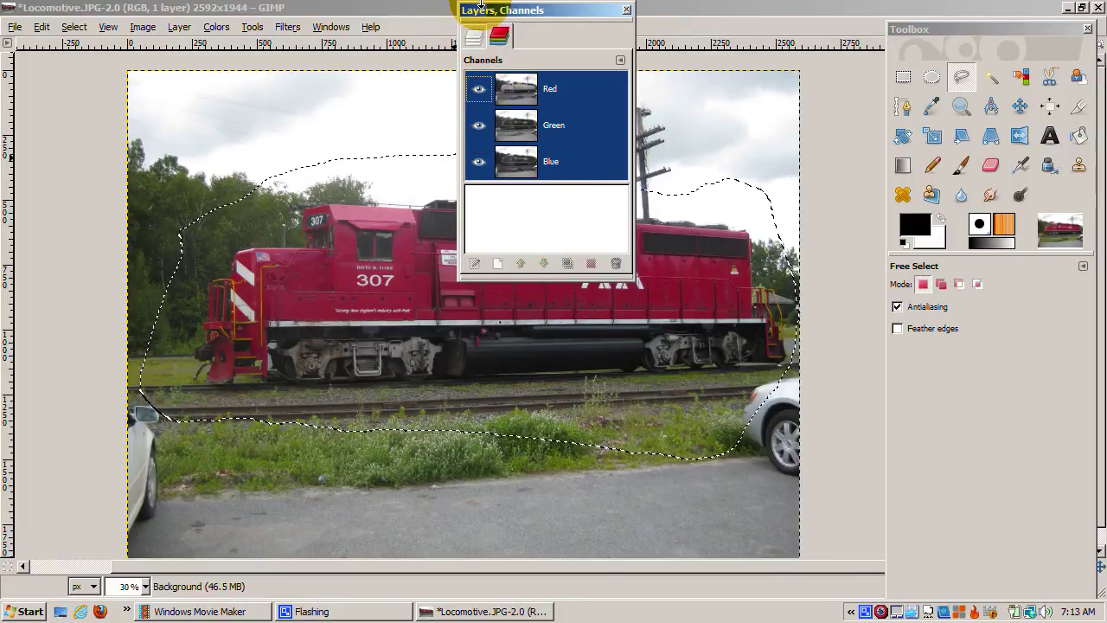
Add a layer mask to the Background layer, initialized from the current selection.
left_click(179, 27)
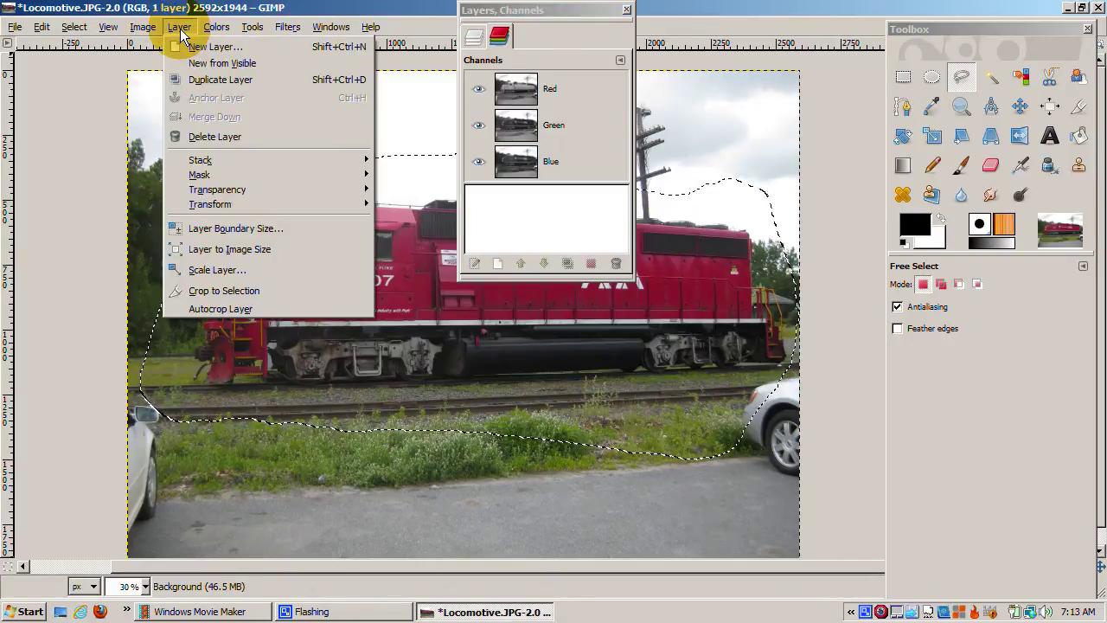
mouse_move(299, 175)
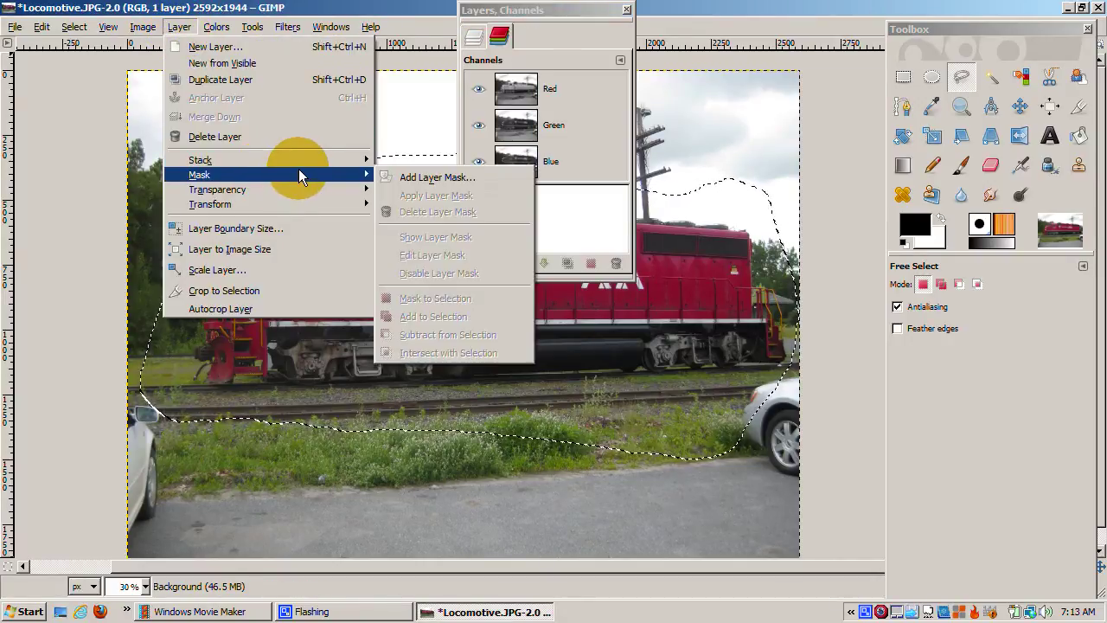
left_click(393, 177)
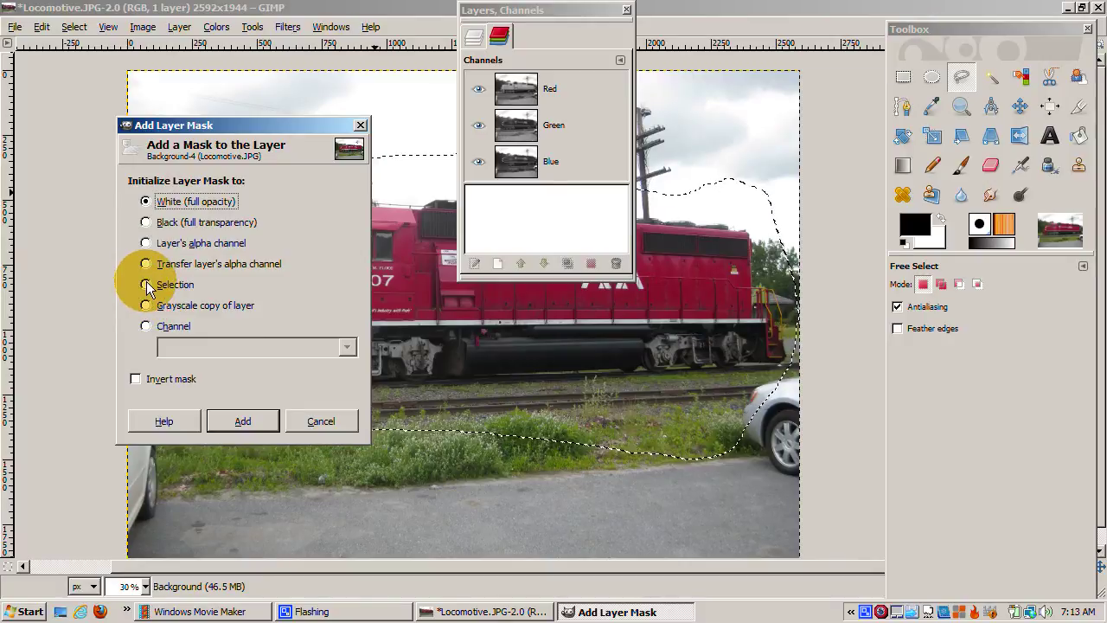
left_click(232, 432)
Show the layer list and widen its dialog to inspect the Background layer's image and mask thumbnails.
left_click(473, 35)
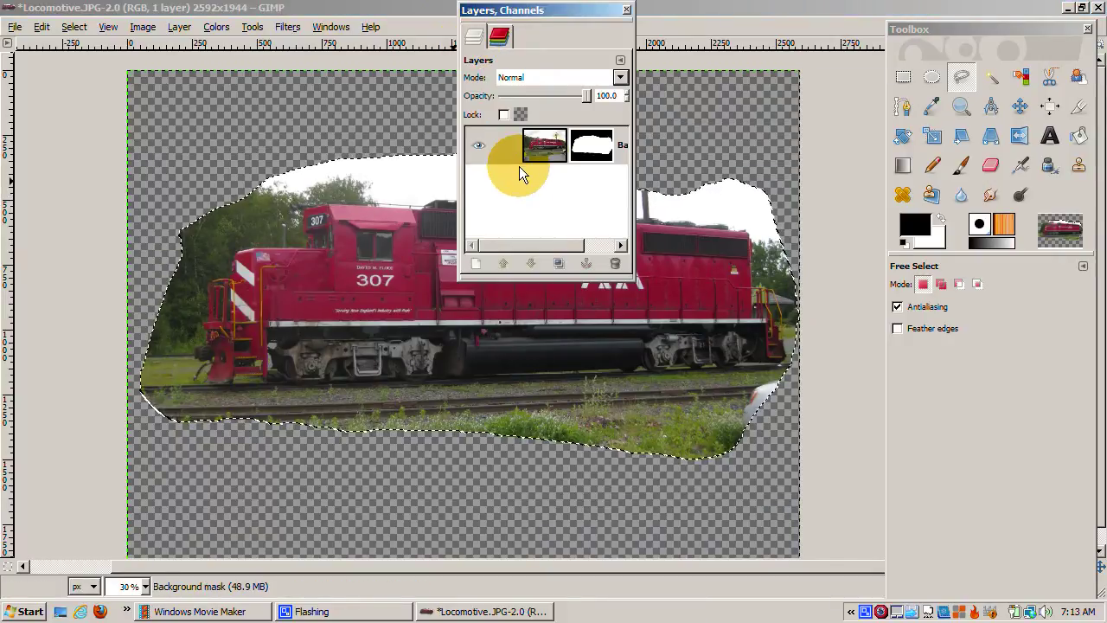
left_click(538, 147)
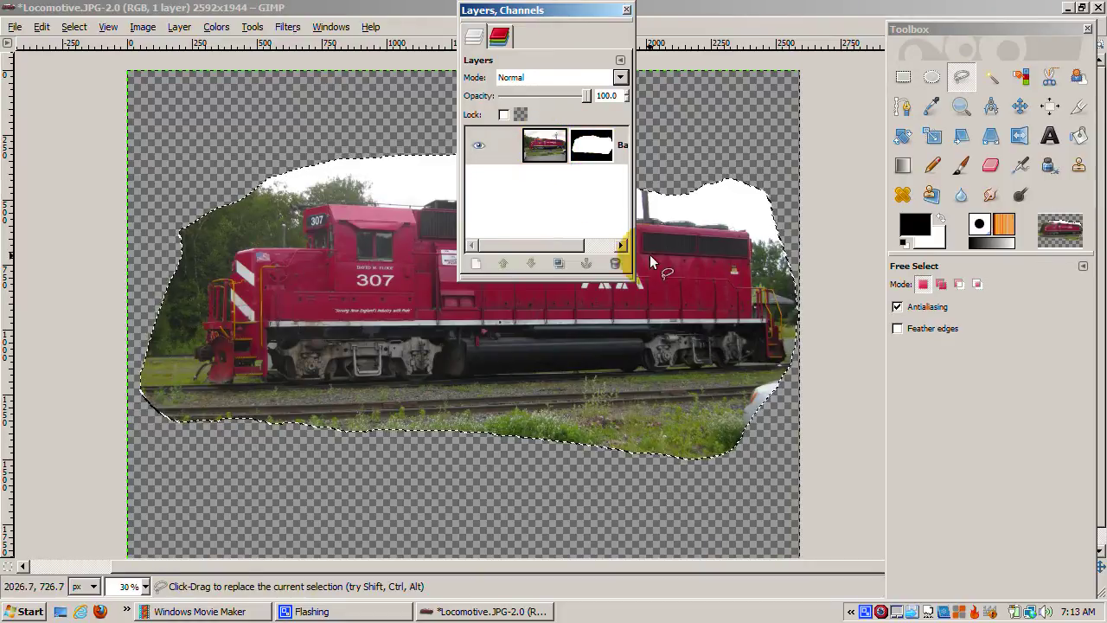
left_click_drag(634, 211, 739, 223)
left_click(589, 151)
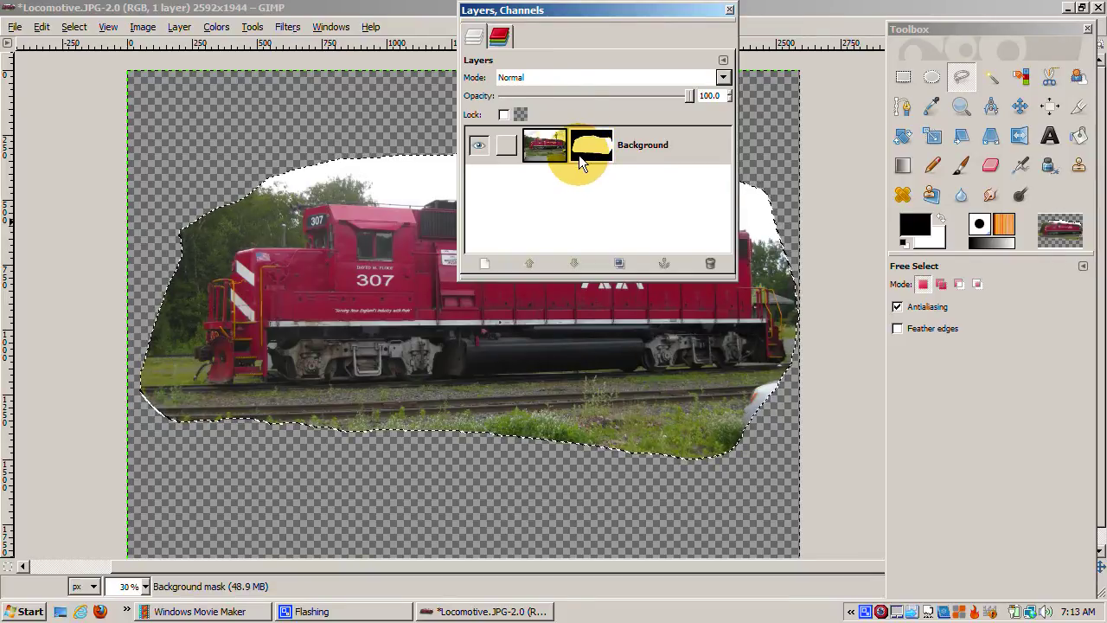
left_click(546, 149)
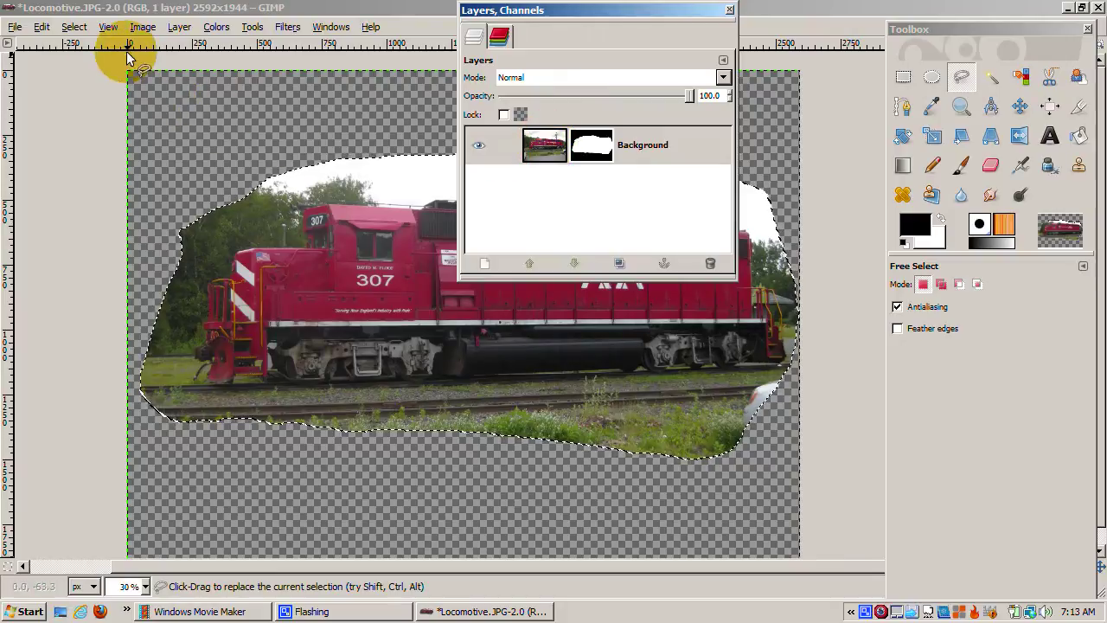
Apply the layer mask to the Background layer and display the image's channels, including alpha.
left_click(179, 27)
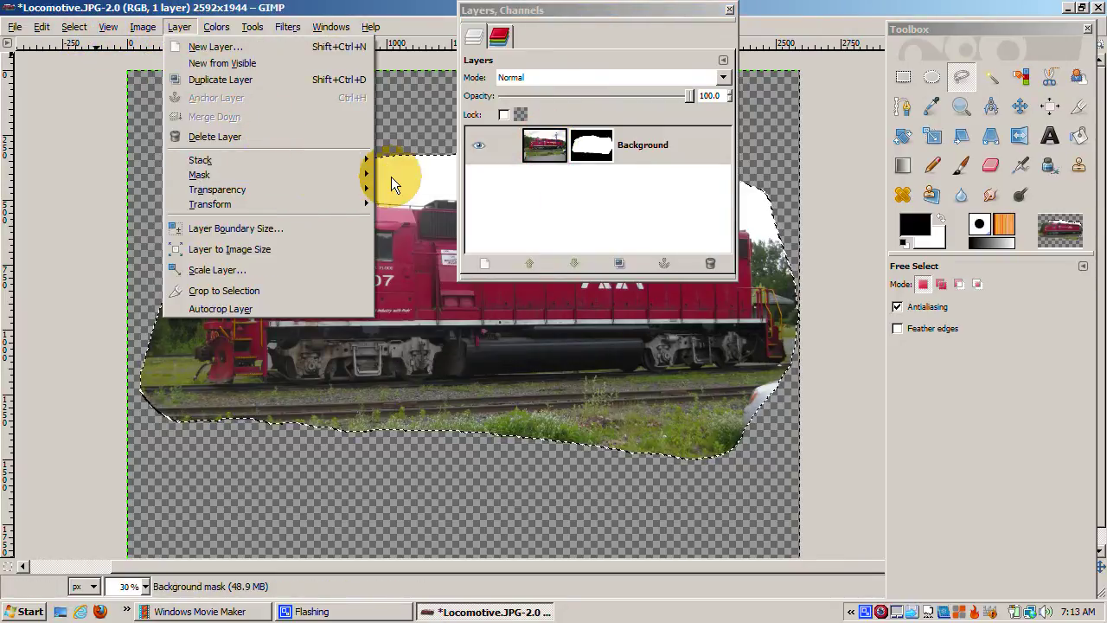
mouse_move(363, 167)
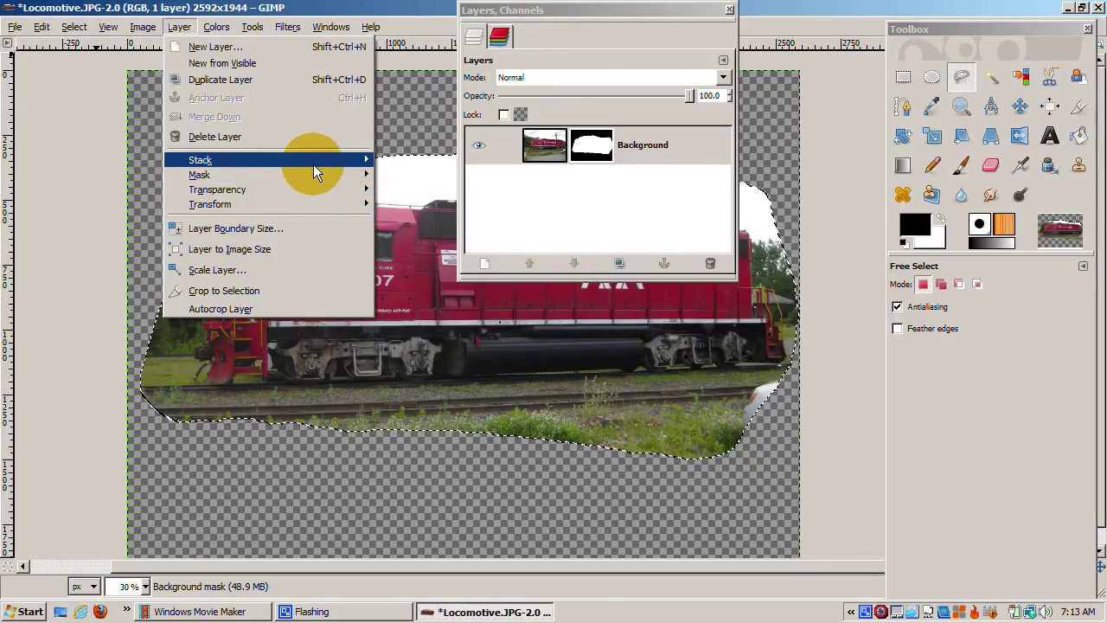
mouse_move(330, 180)
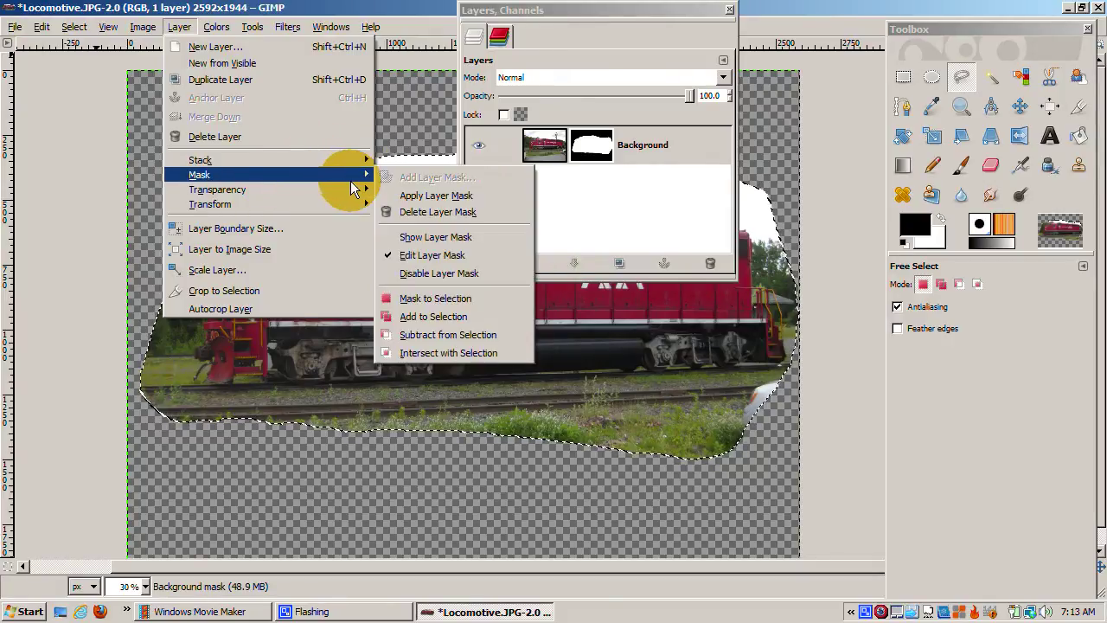
left_click(394, 196)
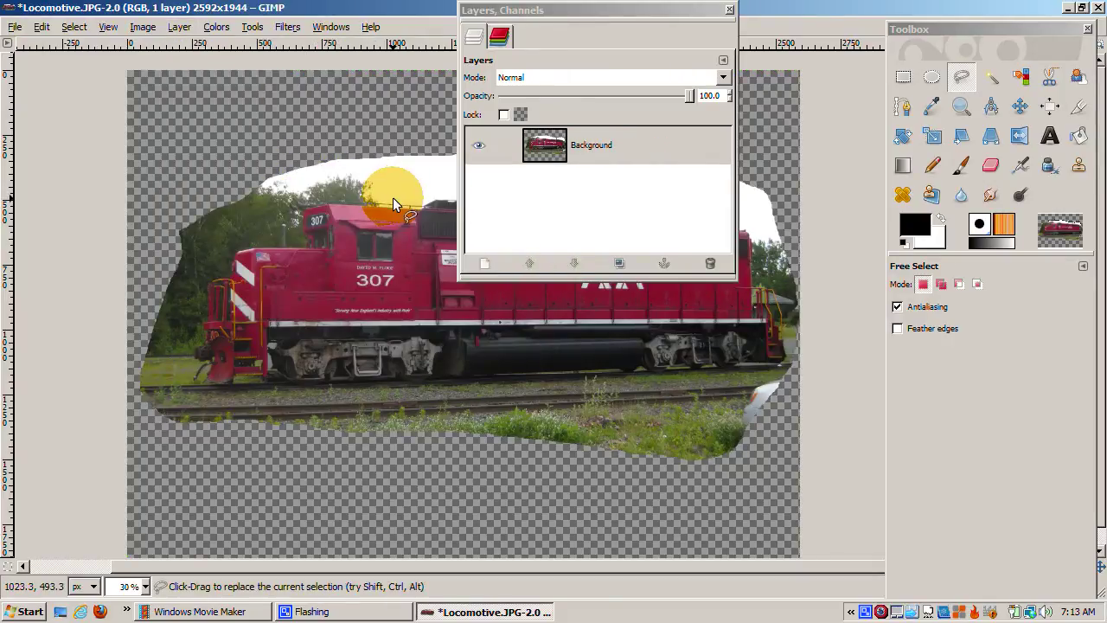
left_click(469, 38)
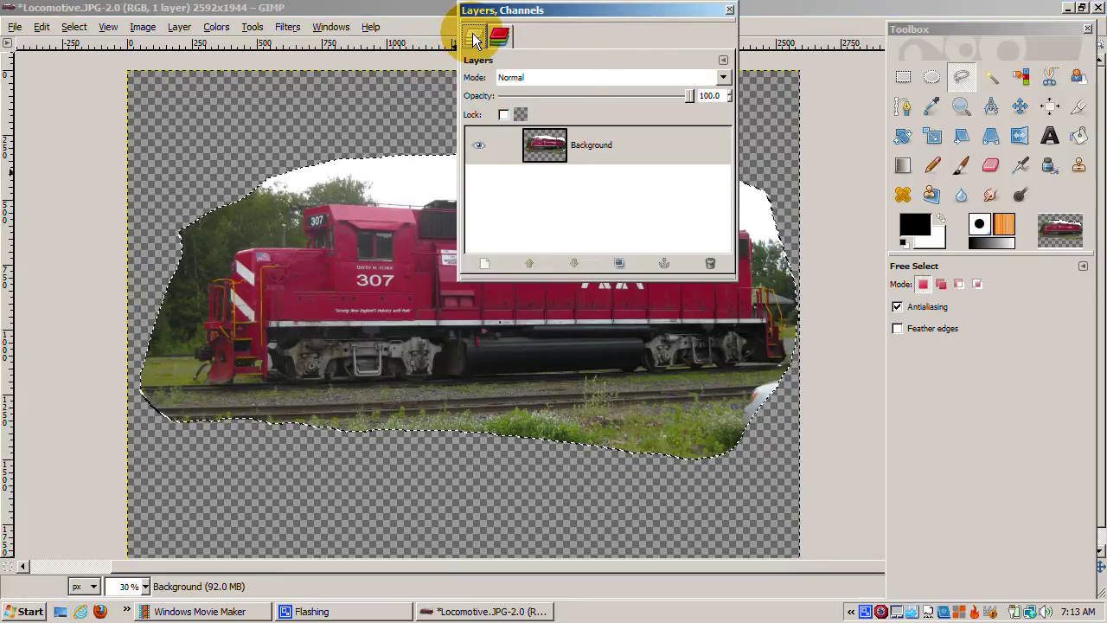
left_click(499, 40)
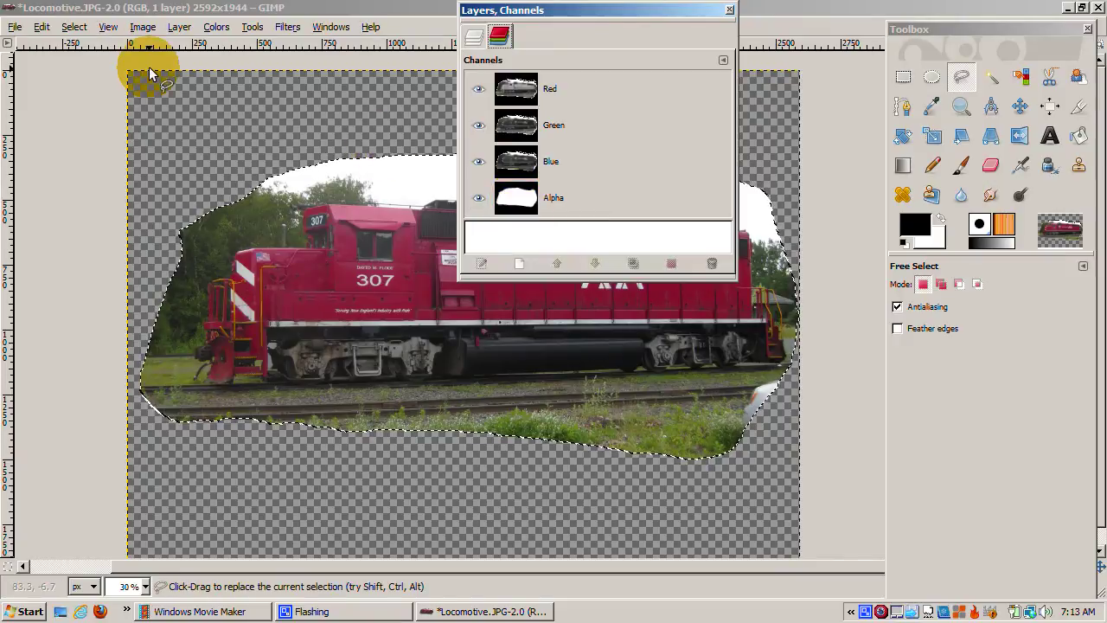
Save the masked image as Locomotive.PNG in the Photoshop in Blender Part 3 folder with compression level 9.
left_click(15, 27)
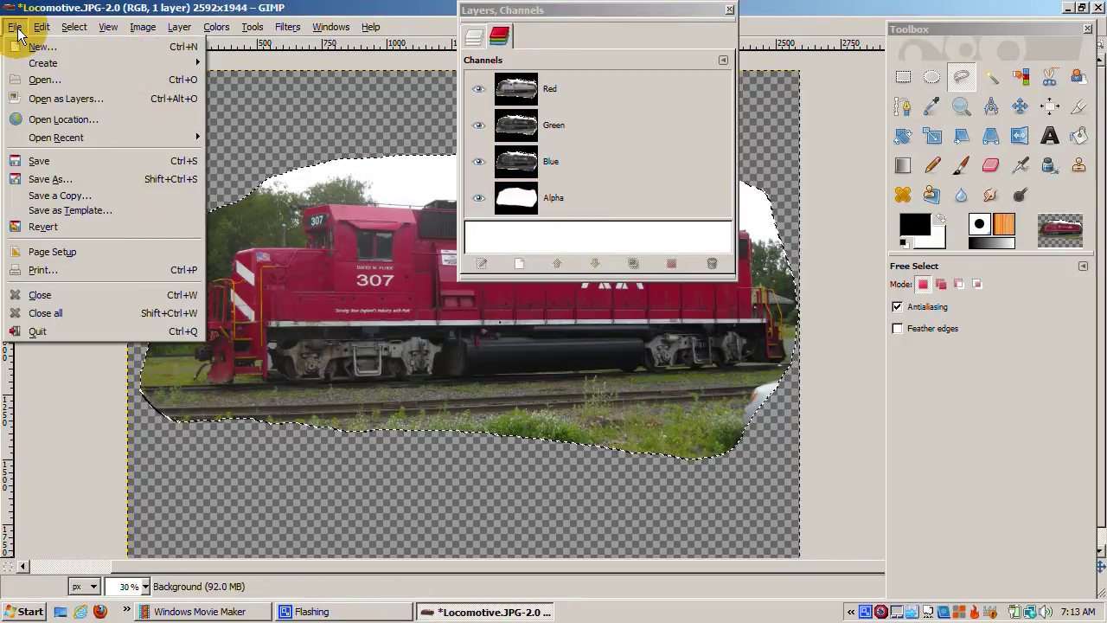
left_click(65, 181)
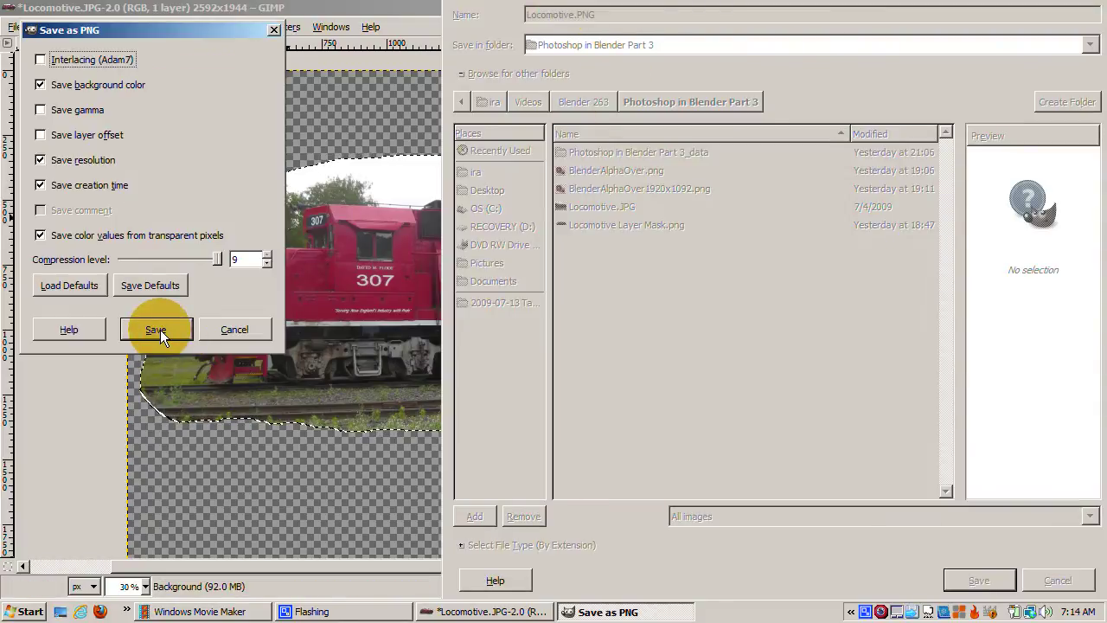
left_click(160, 329)
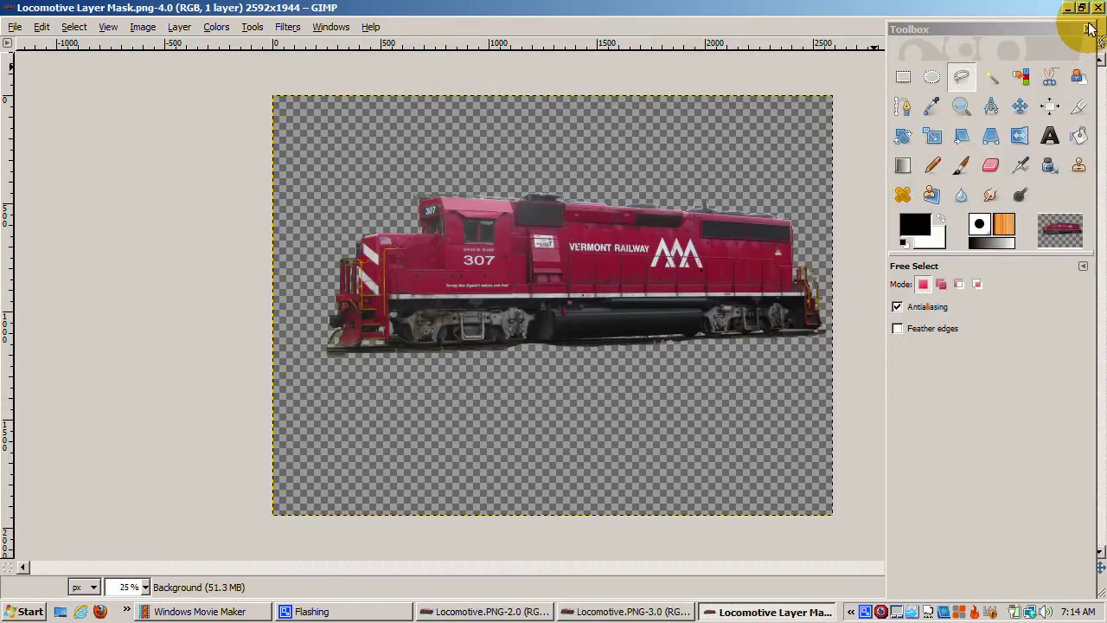
Close the Toolbox window.
left_click(1083, 37)
left_click(1090, 26)
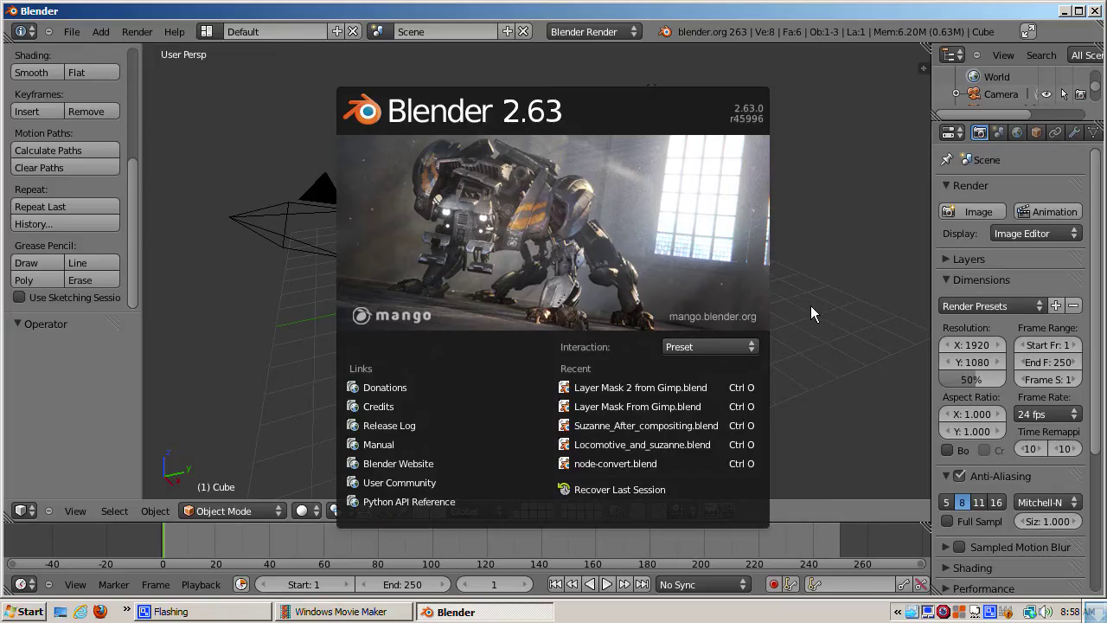
Dismiss the splash screen and replace the default cube with a Monkey mesh.
left_click(846, 519)
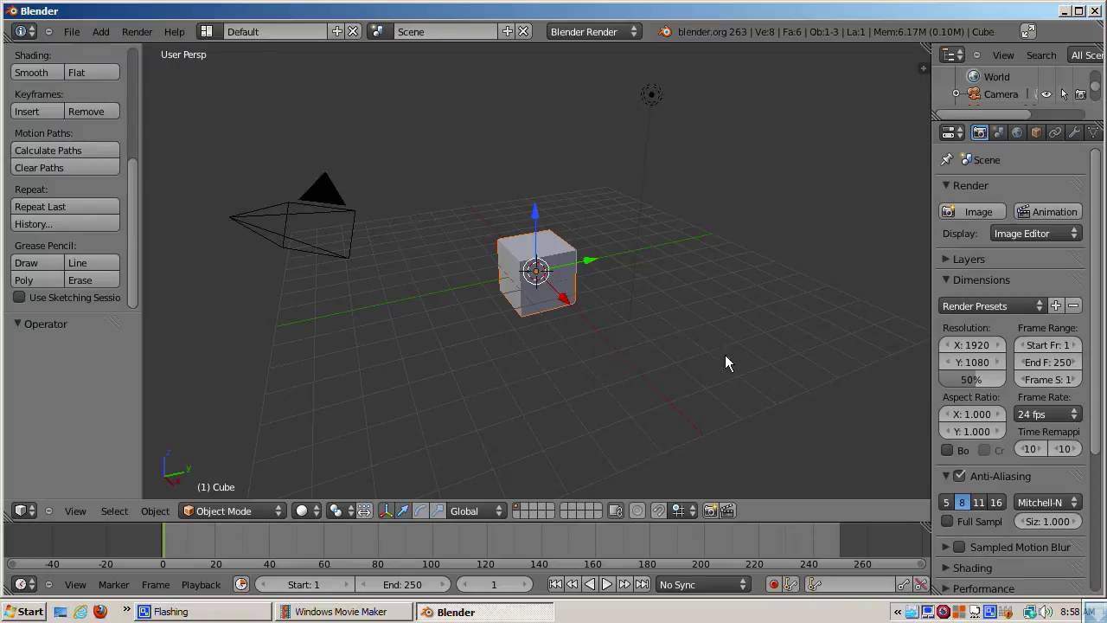
key("x")
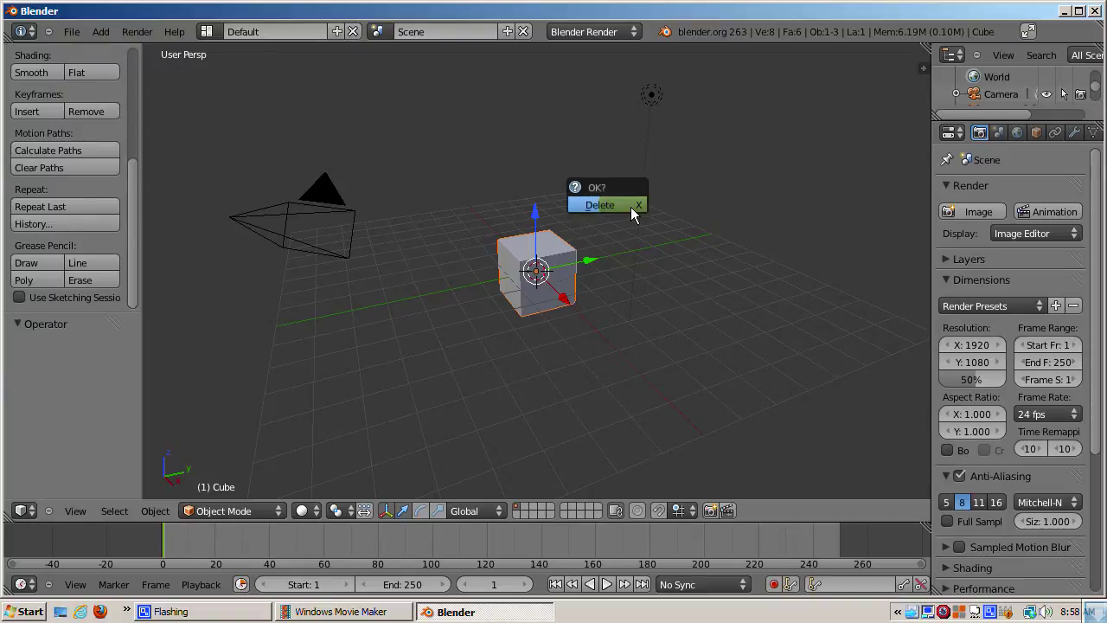
left_click(631, 207)
key("shift+a")
mouse_move(629, 207)
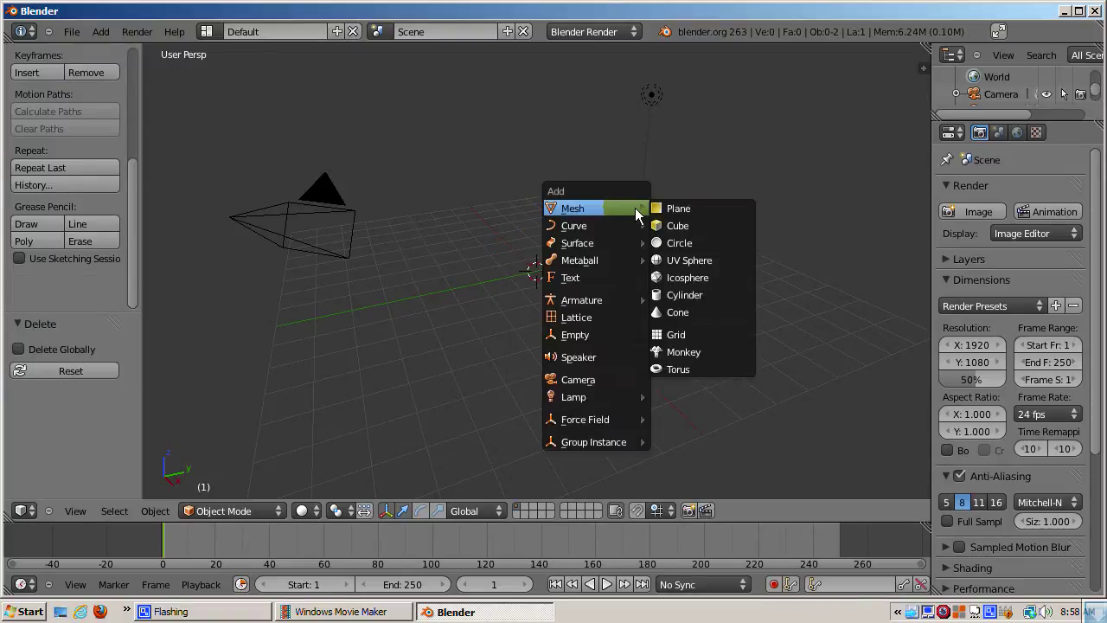
left_click(681, 350)
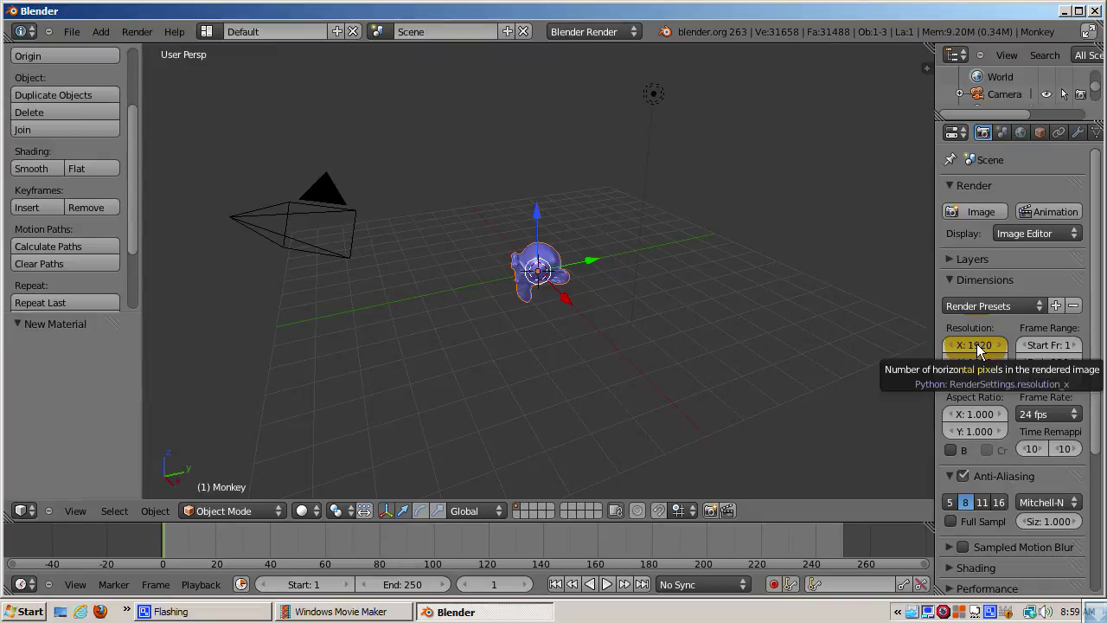
Set the render resolution to 2592 by 1944 pixels at 100% and bring the Output settings into view.
left_click(976, 343)
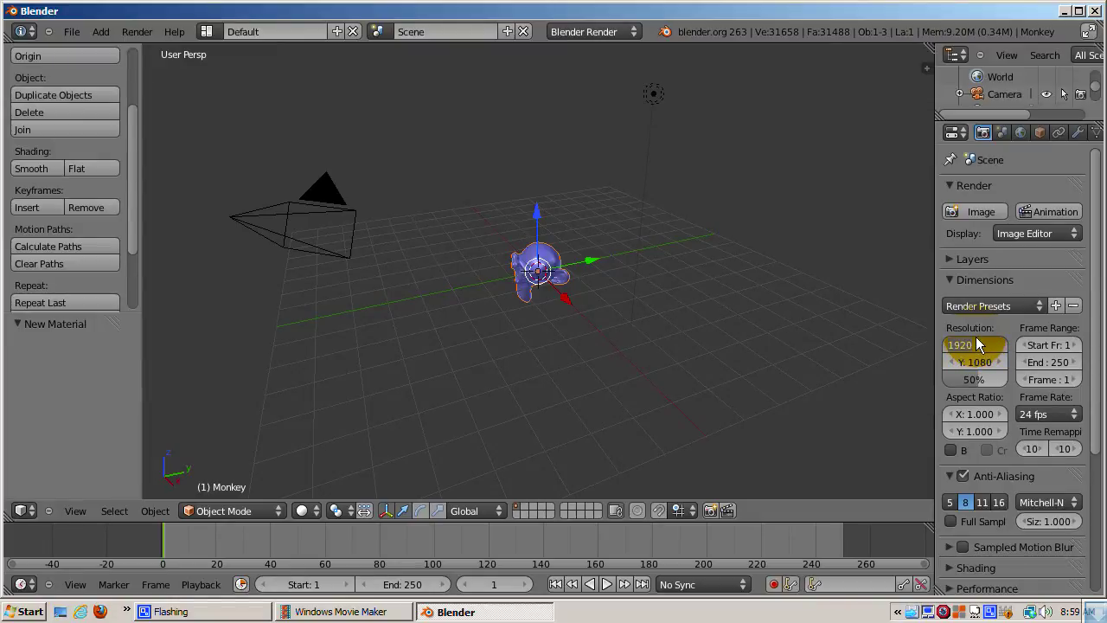
type("2592")
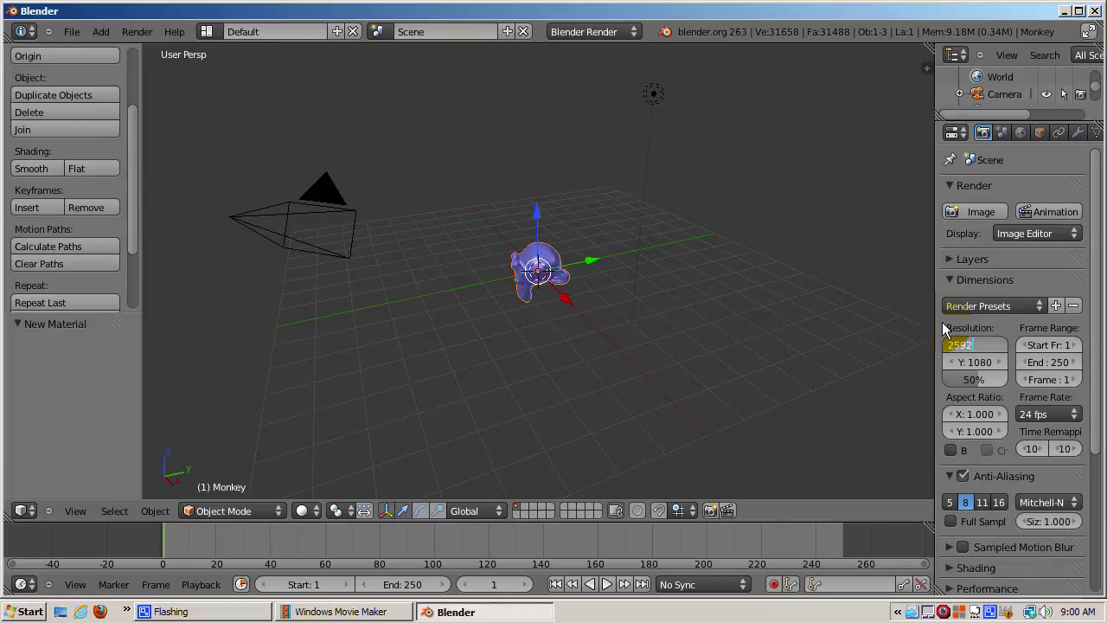
key("Tab")
type("1944")
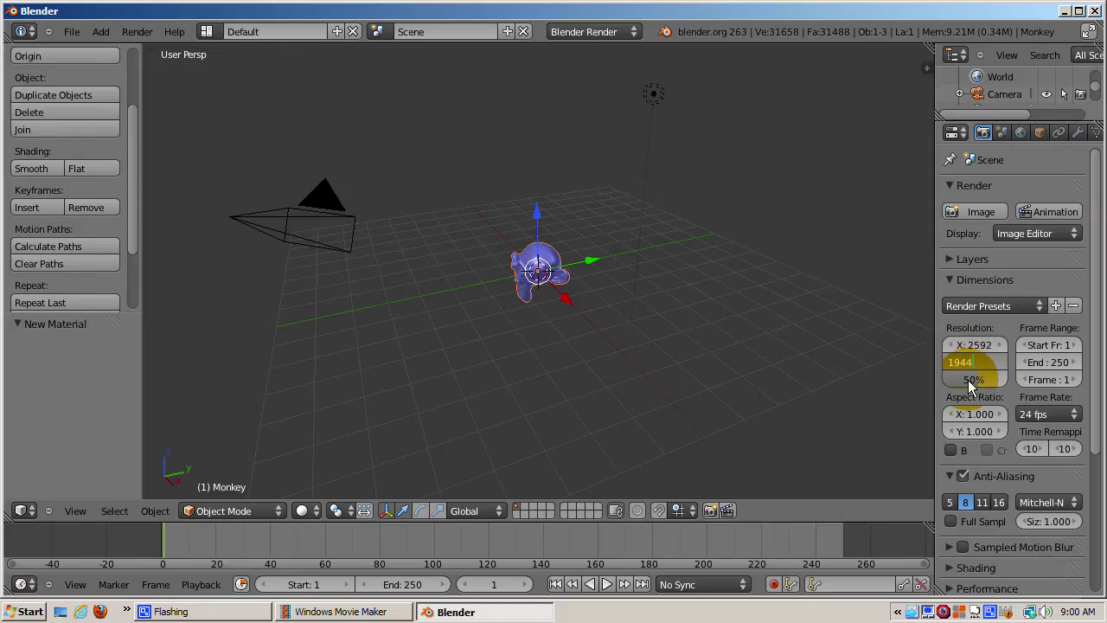
key("Return")
left_click_drag(976, 378, 1006, 383)
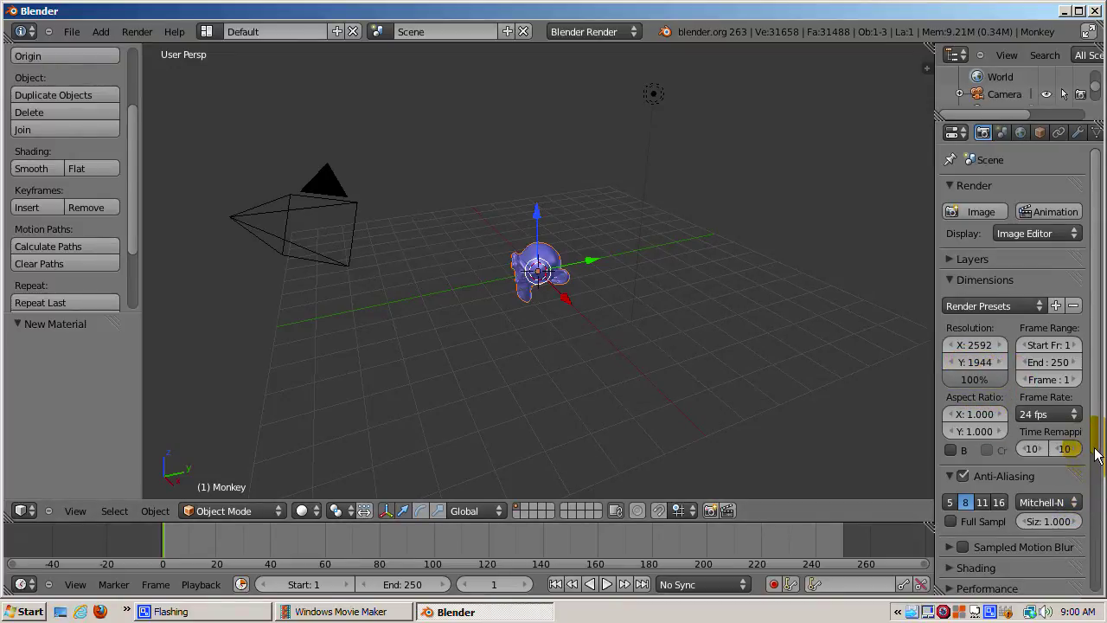
left_click_drag(1096, 456, 1099, 556)
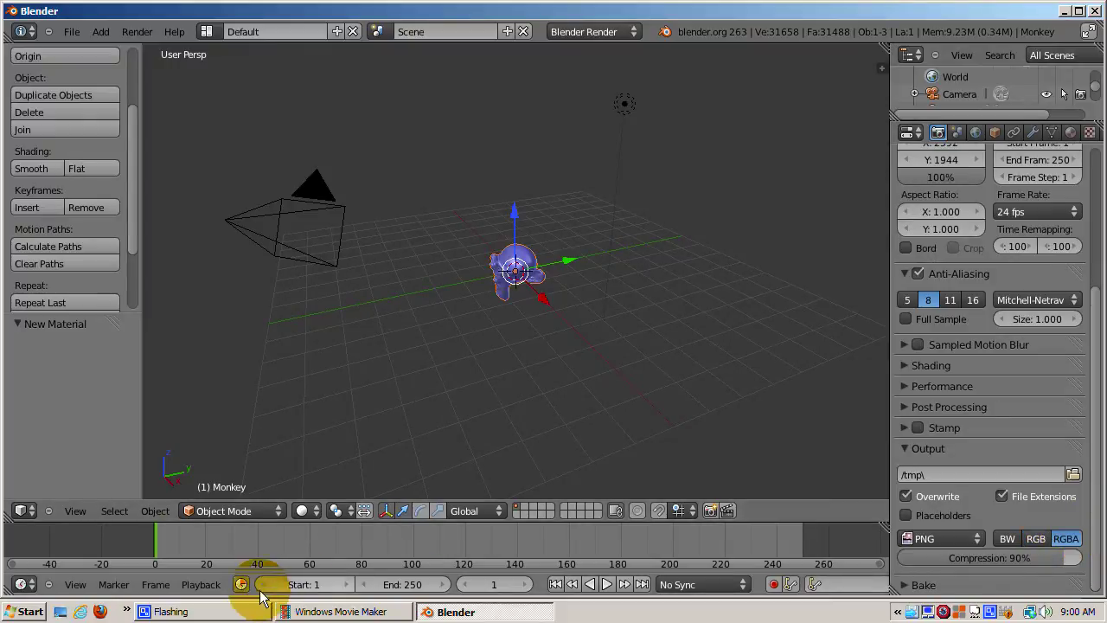
Enable Use Nodes in the Compositing layout and render the scene, moving the Render Layers node aside.
left_click(207, 31)
left_click(230, 77)
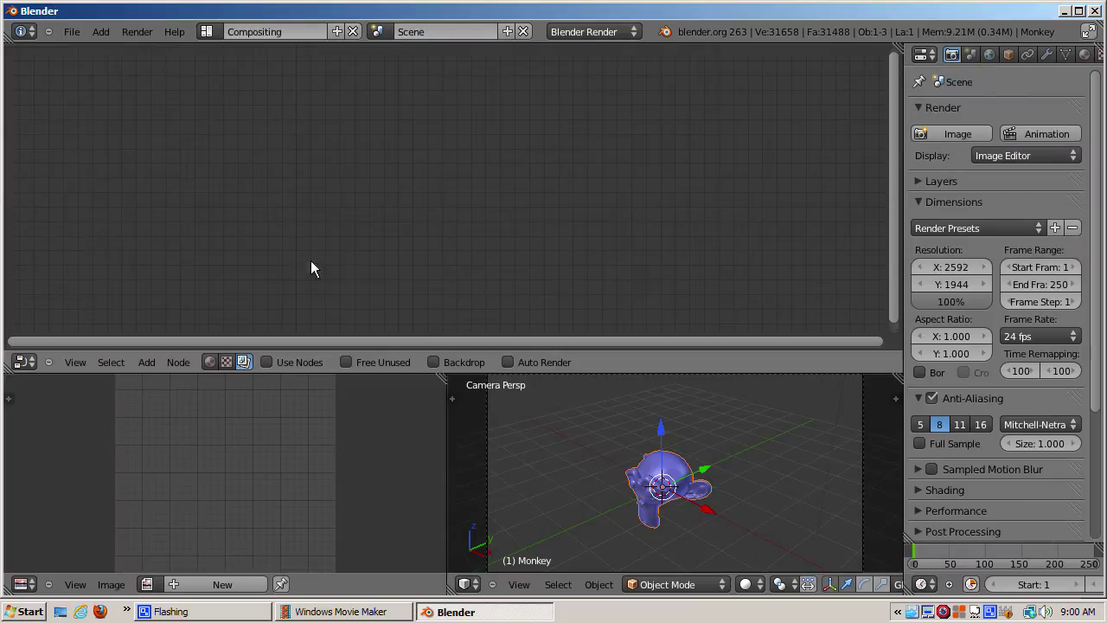
left_click(268, 361)
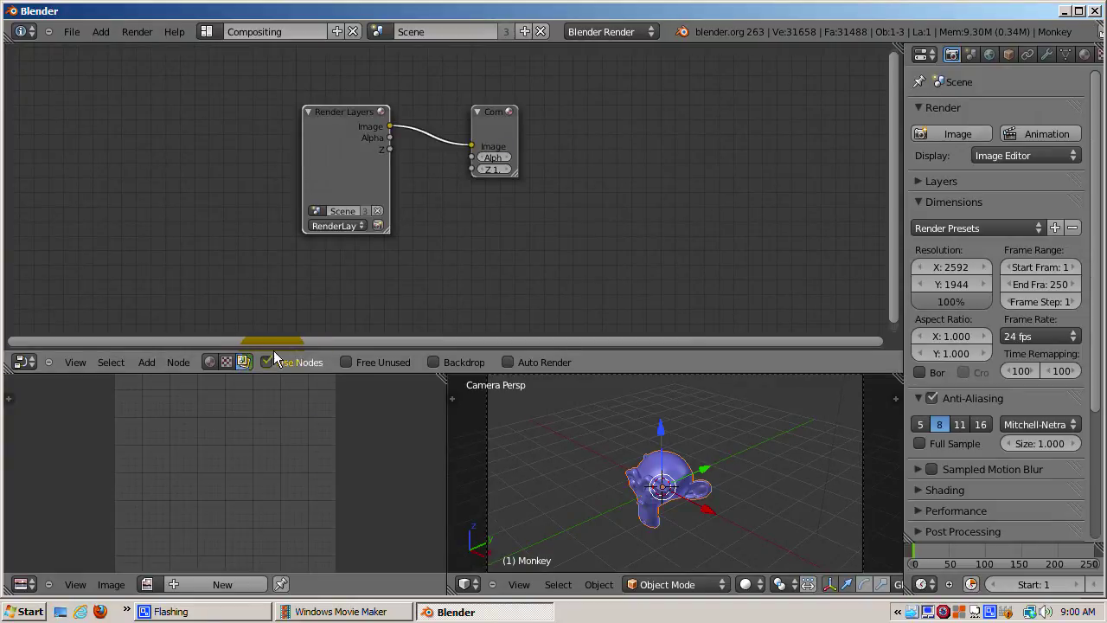
key("F12")
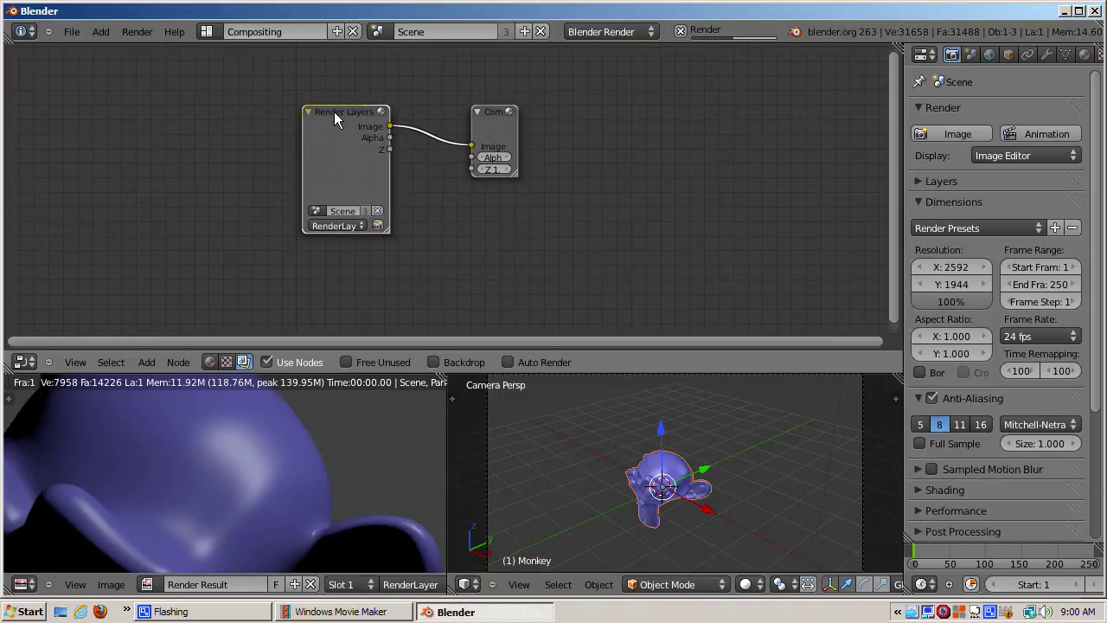
left_click_drag(311, 110, 236, 70)
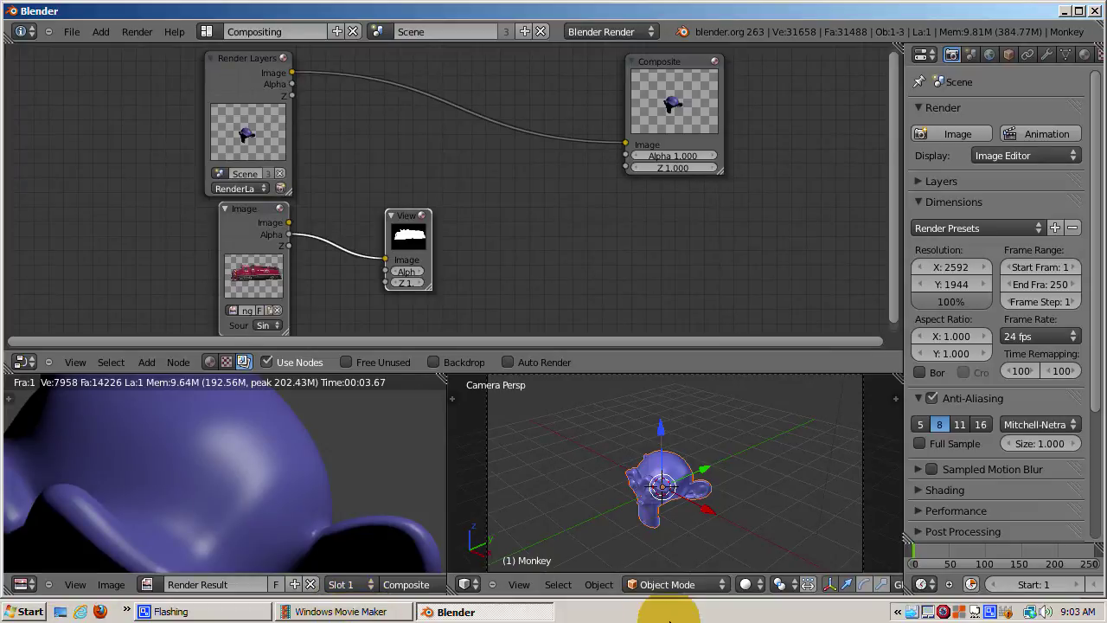
Add a Scale distort node and connect the locomotive Image node's image output to it.
mouse_move(391, 189)
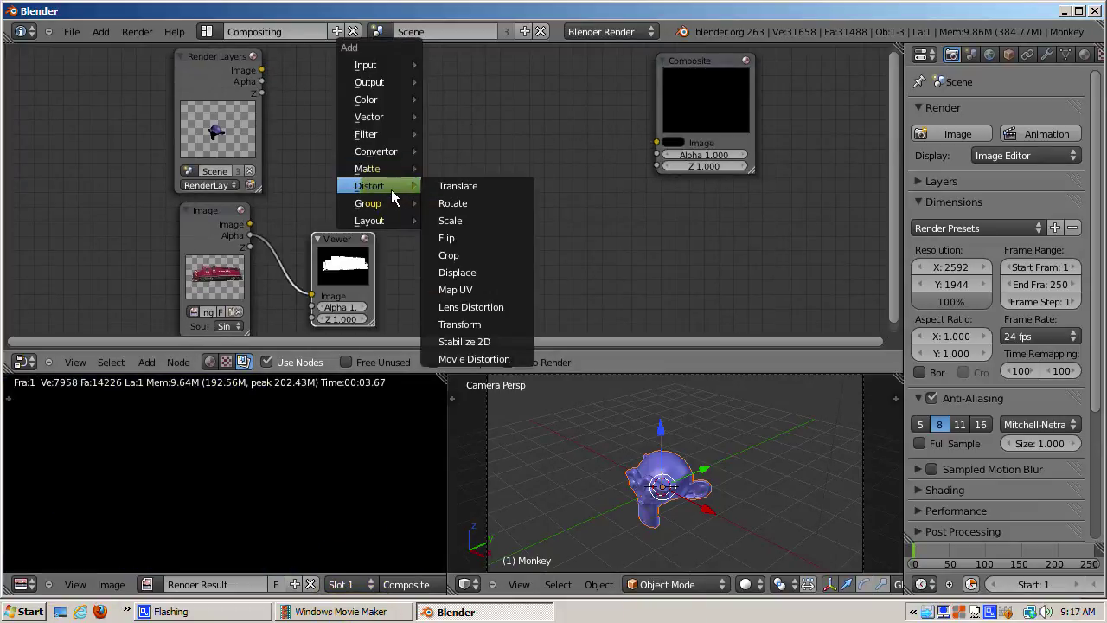
left_click(447, 219)
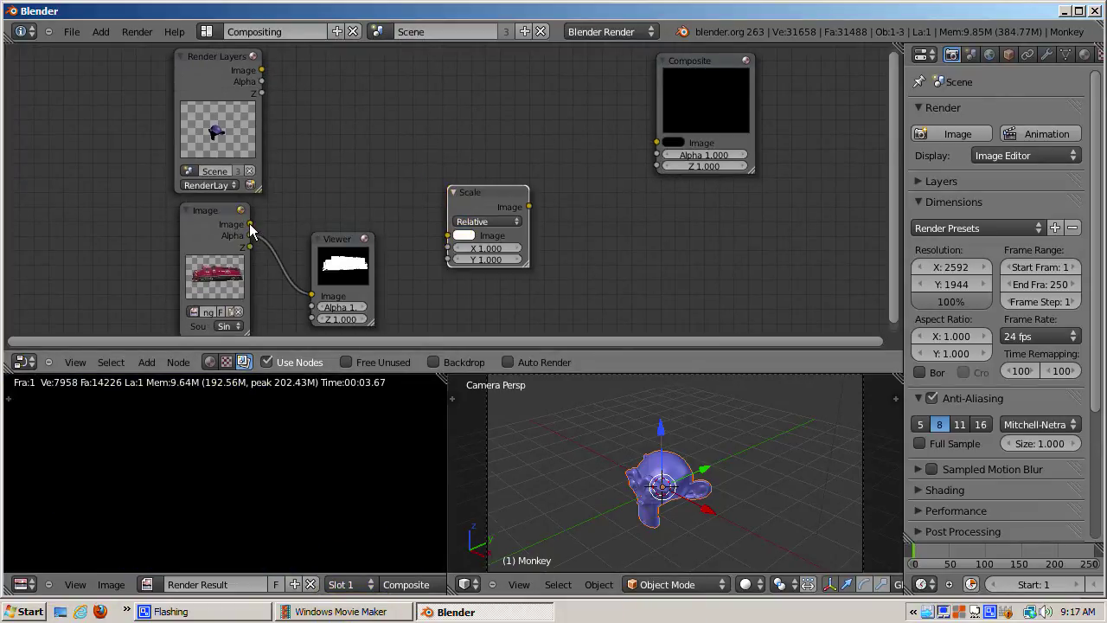
left_click_drag(250, 224, 447, 235)
key("i")
Set the Scale node's relative factors to X 0.4 and Y 0.3.
left_click(482, 249)
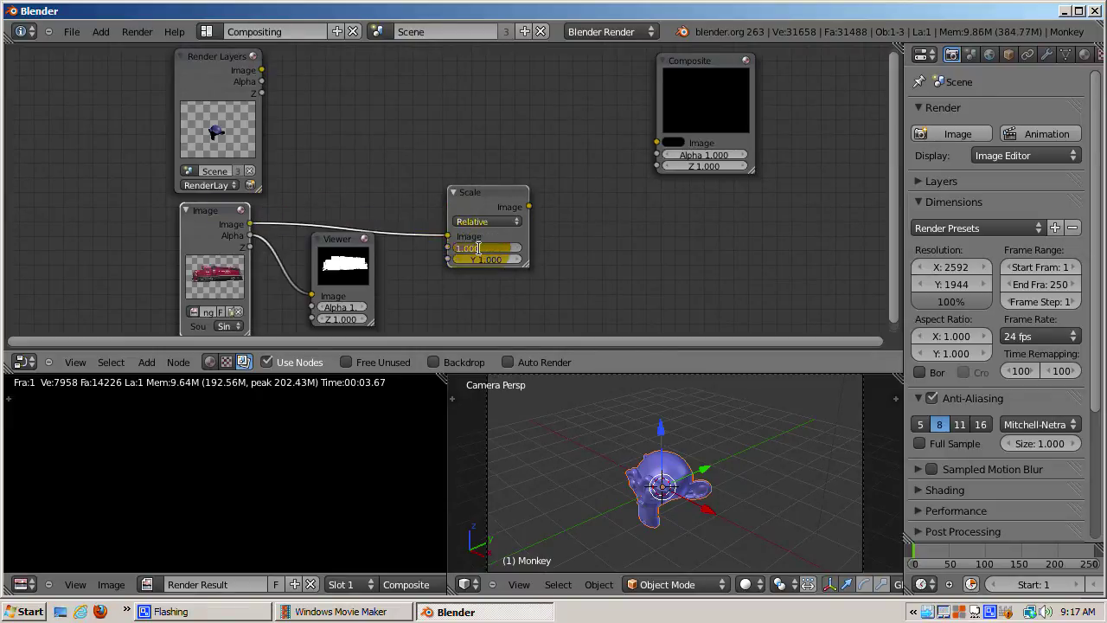
type("0.4")
key("Return")
left_click(494, 261)
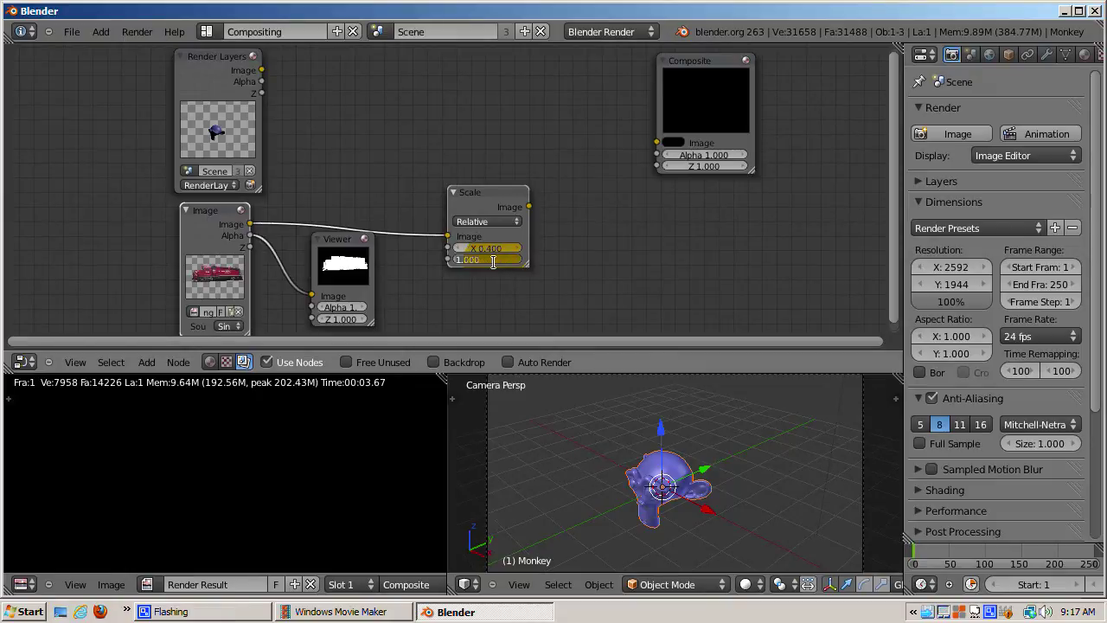
type("0.3")
key("Return")
Add an AlphaOver node combining Render Layers as first image and the scaled locomotive as second, and link it to Composite.
key("shift+a")
left_click(580, 205)
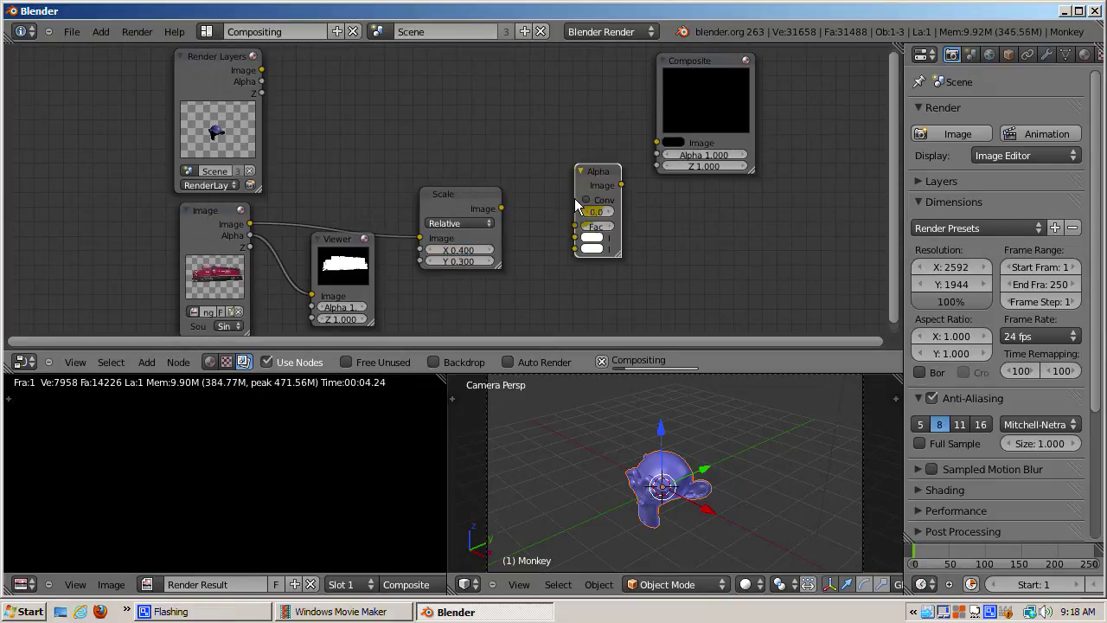
left_click_drag(582, 172, 516, 86)
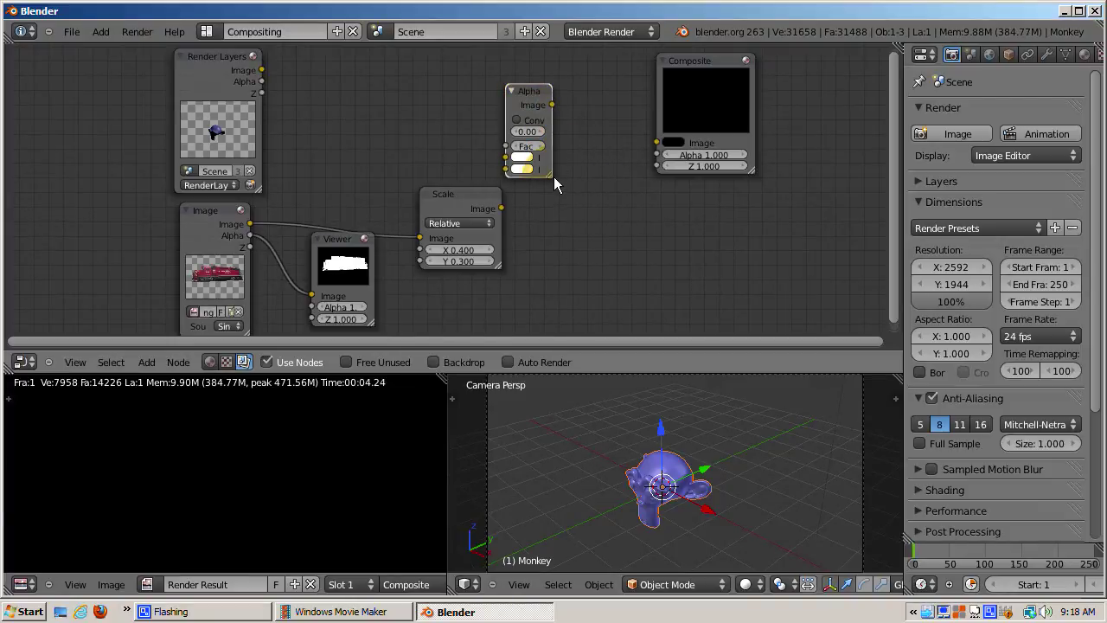
left_click_drag(485, 207, 564, 165)
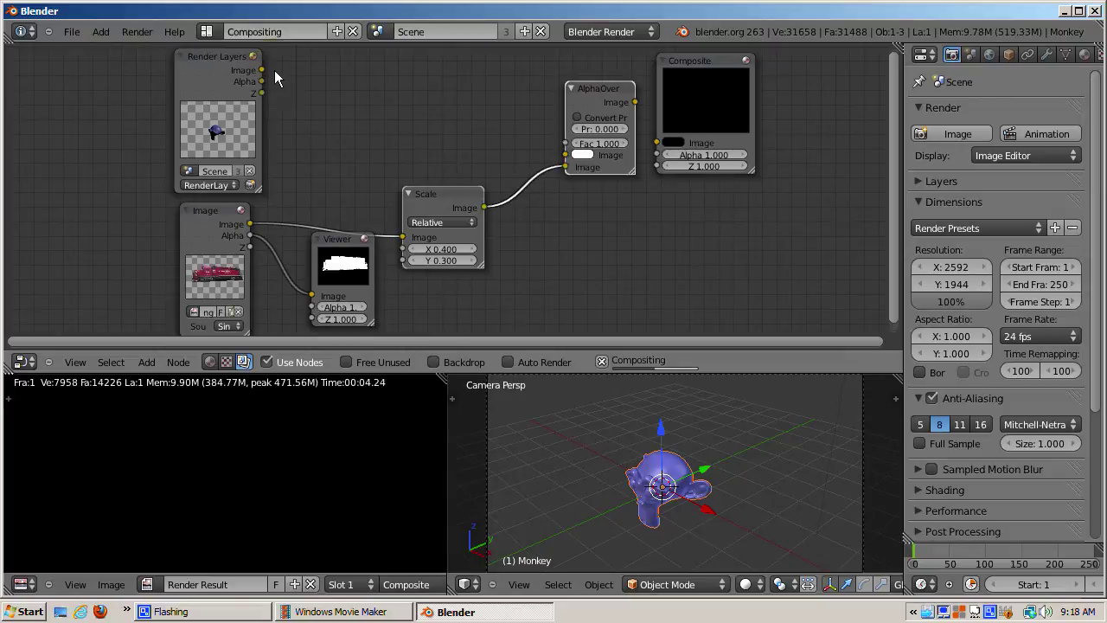
left_click_drag(263, 70, 567, 156)
left_click_drag(636, 102, 658, 143)
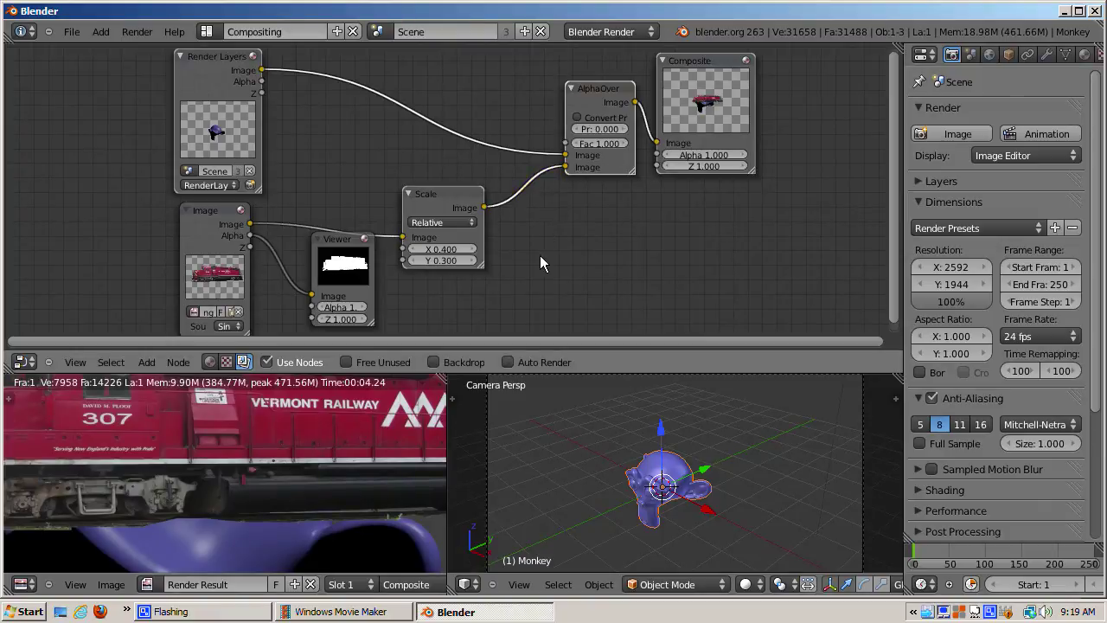
Compare the composite at full size before and after swapping the AlphaOver node's two image inputs.
key("ctrl+Up")
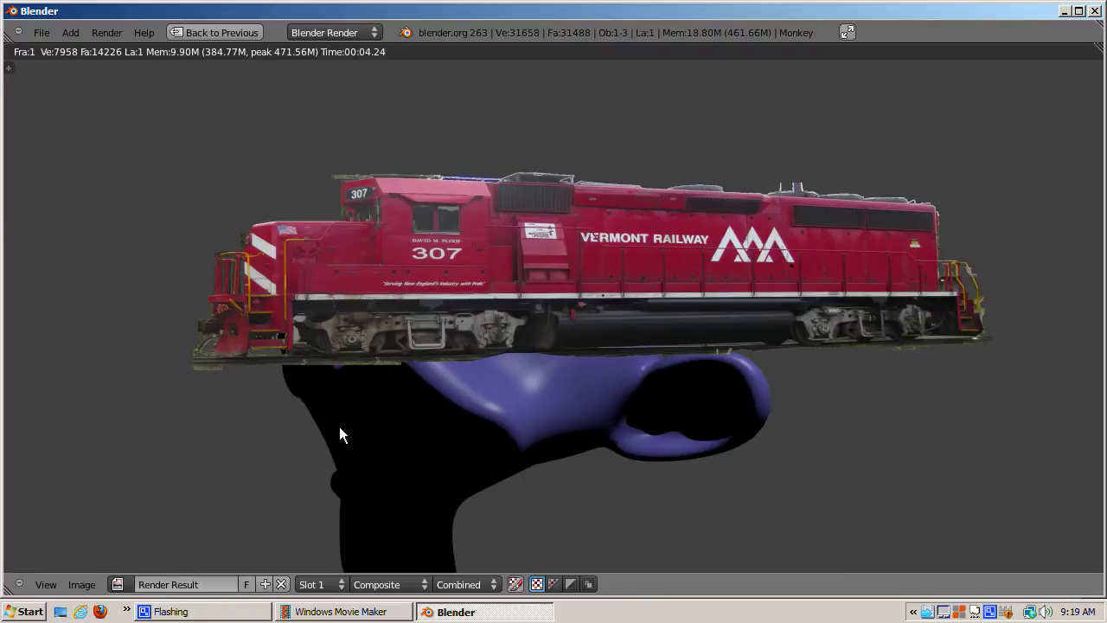
key("ctrl+Up")
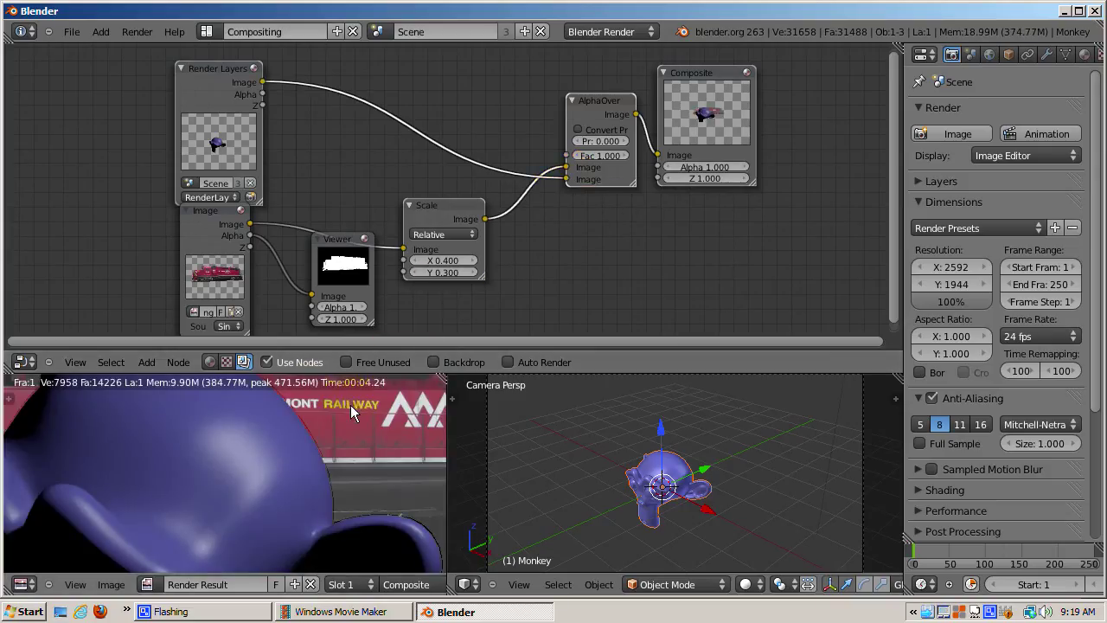
key("ctrl+Up")
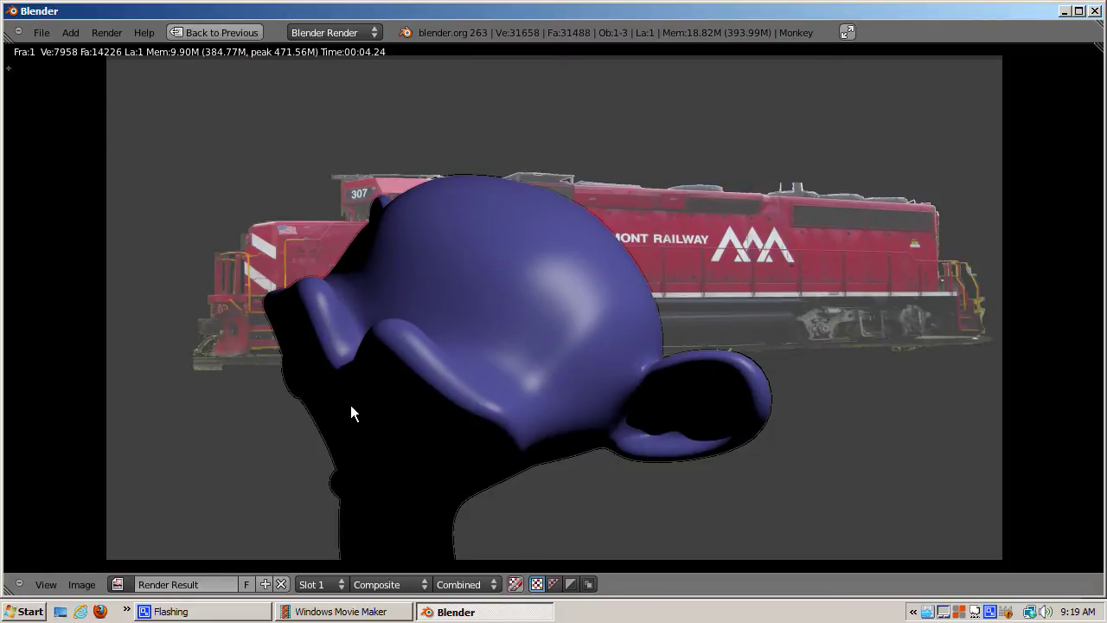
key("ctrl+Up")
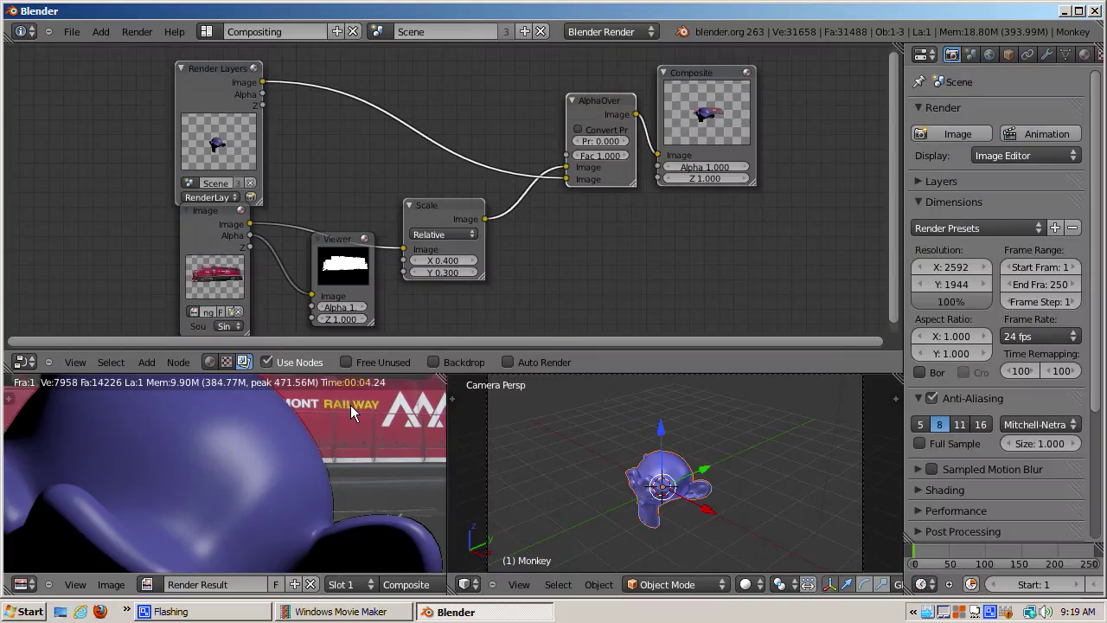
Turn on Convert Premul in the AlphaOver node and check the composite at full size.
left_click(579, 130)
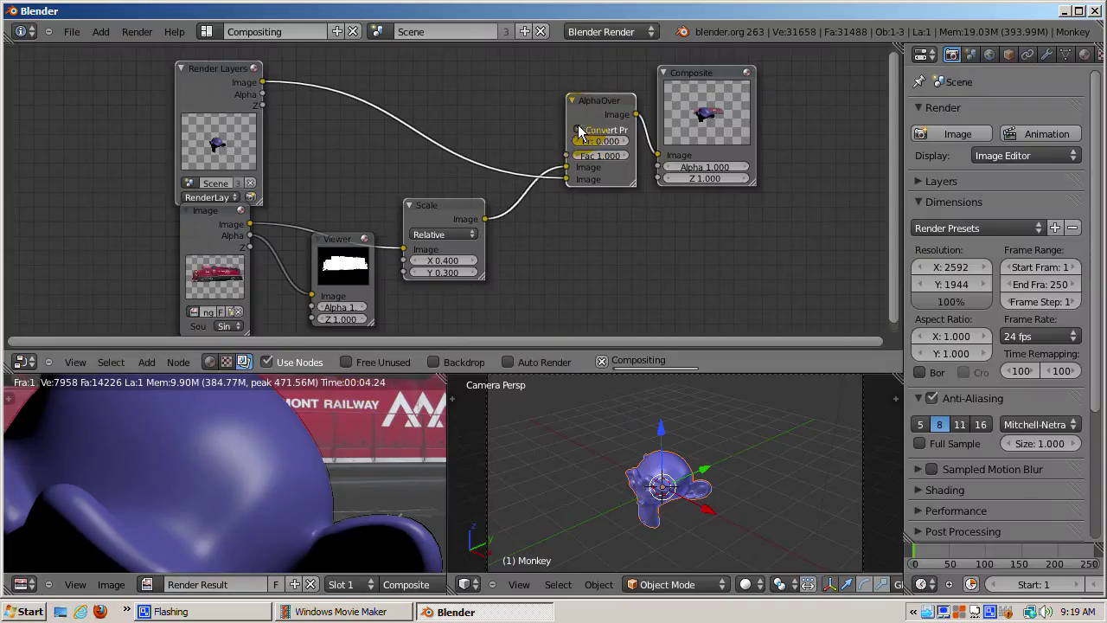
key("ctrl+Up")
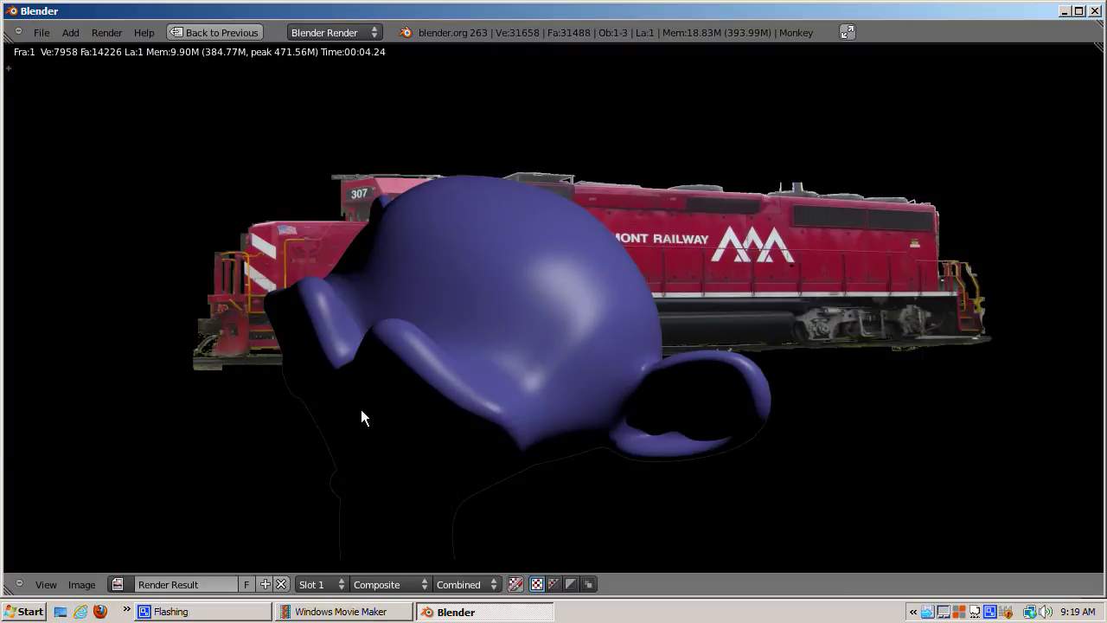
key("ctrl+Up")
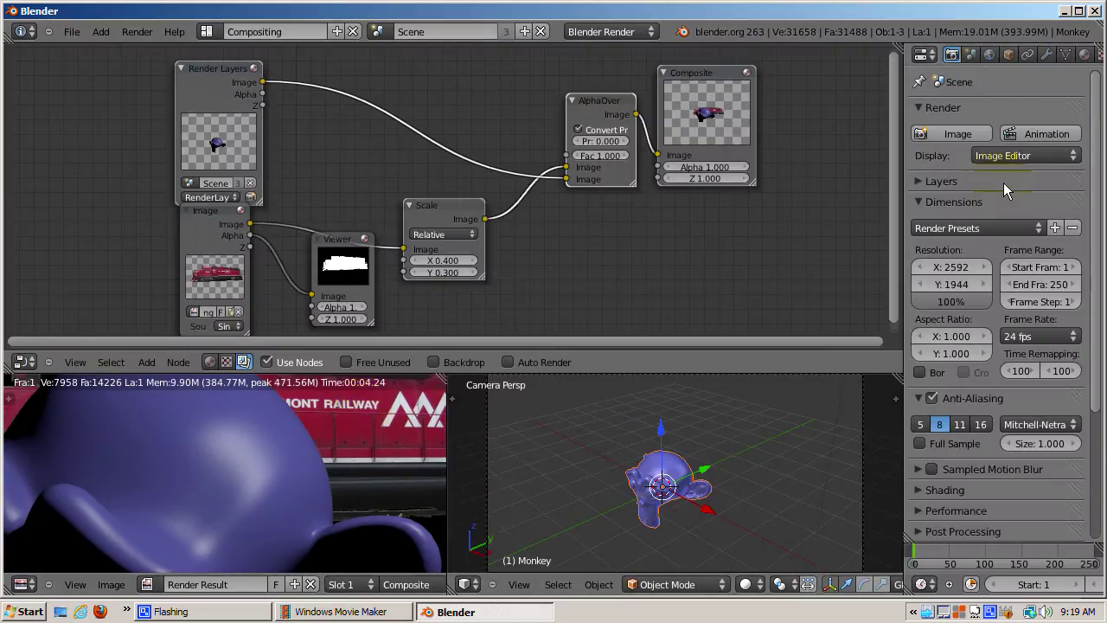
Change the world's horizon color to a pinkish red.
left_click(989, 53)
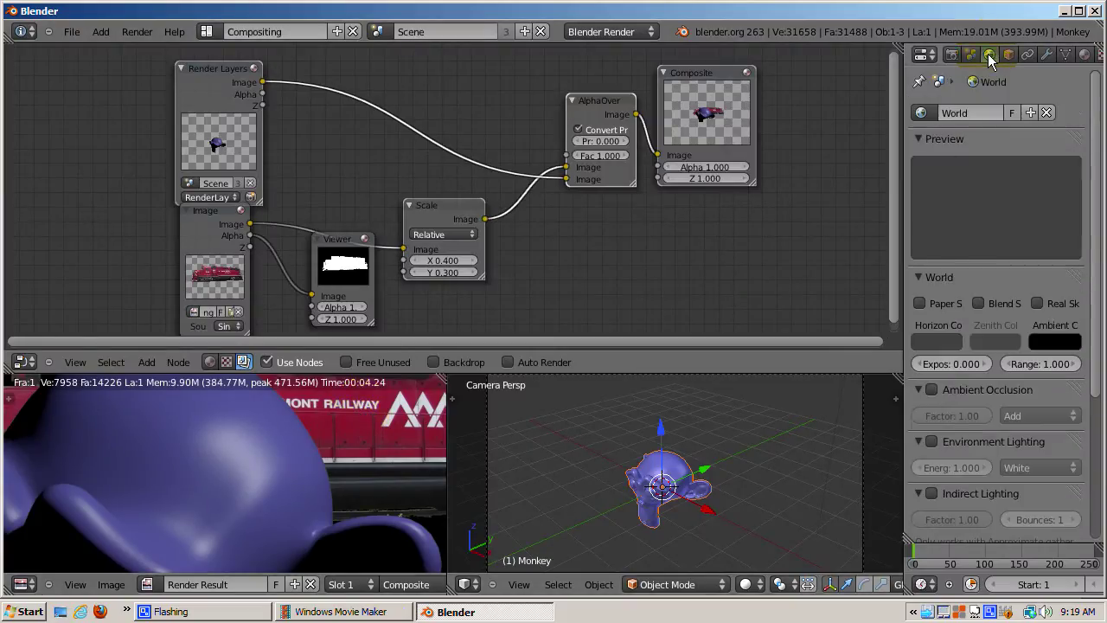
left_click(937, 339)
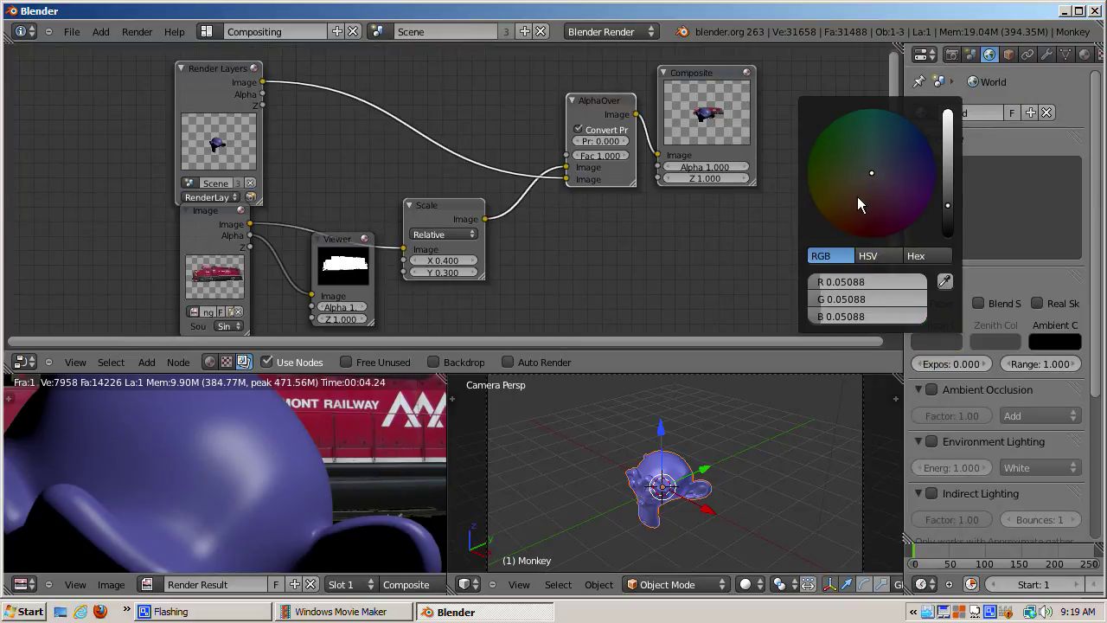
left_click_drag(859, 281, 918, 282)
left_click(872, 226)
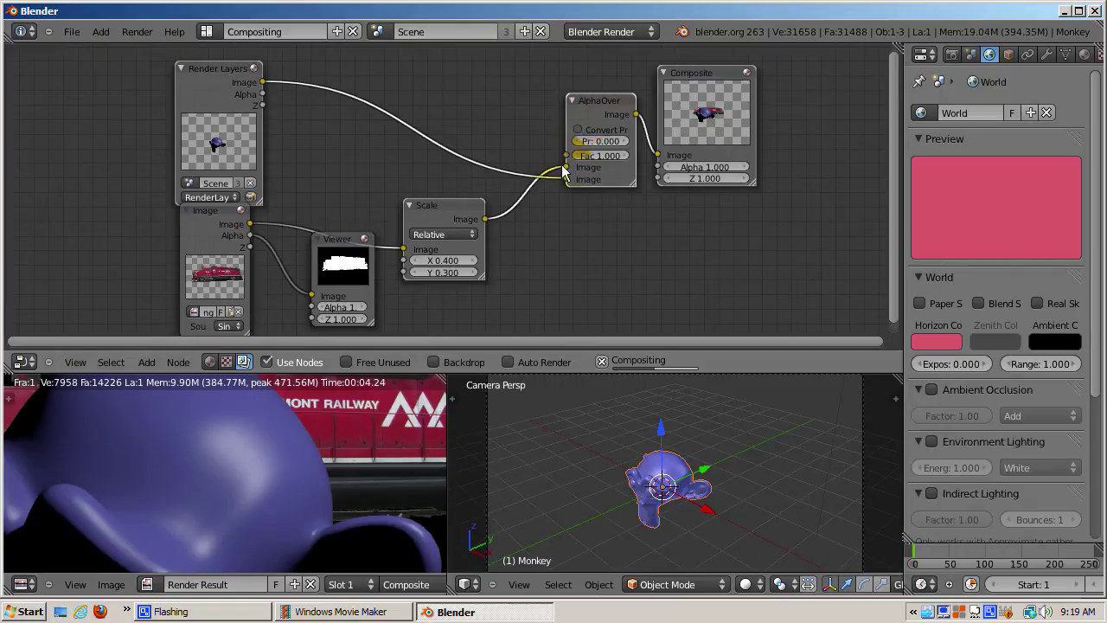
Compare the full-size composite with Convert Premul off and on, leaving the option enabled in the AlphaOver node.
key("g")
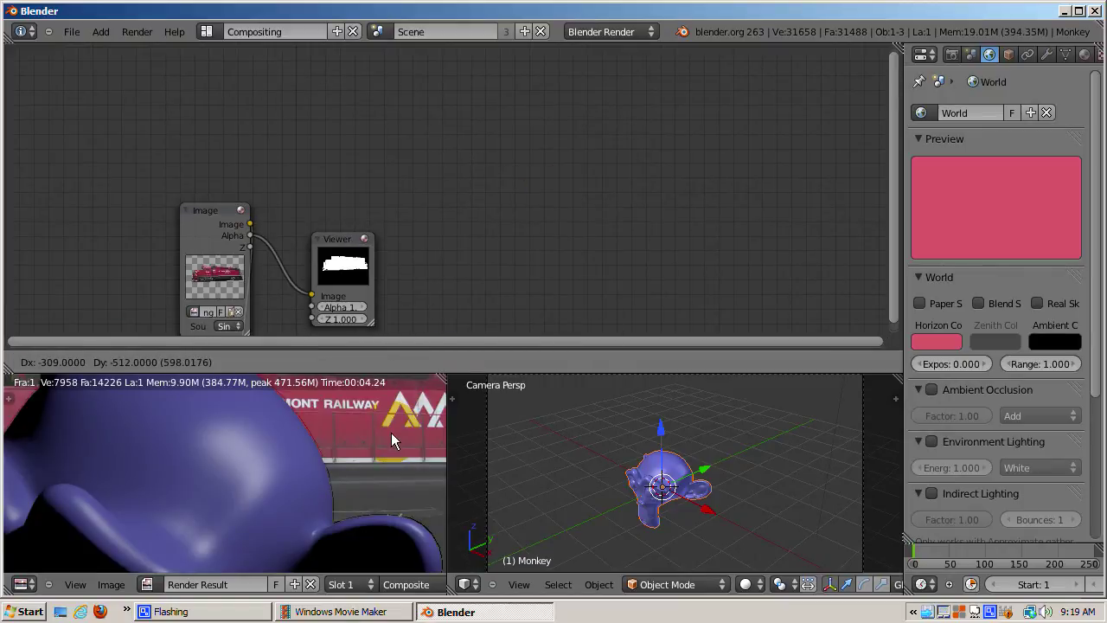
key("Escape")
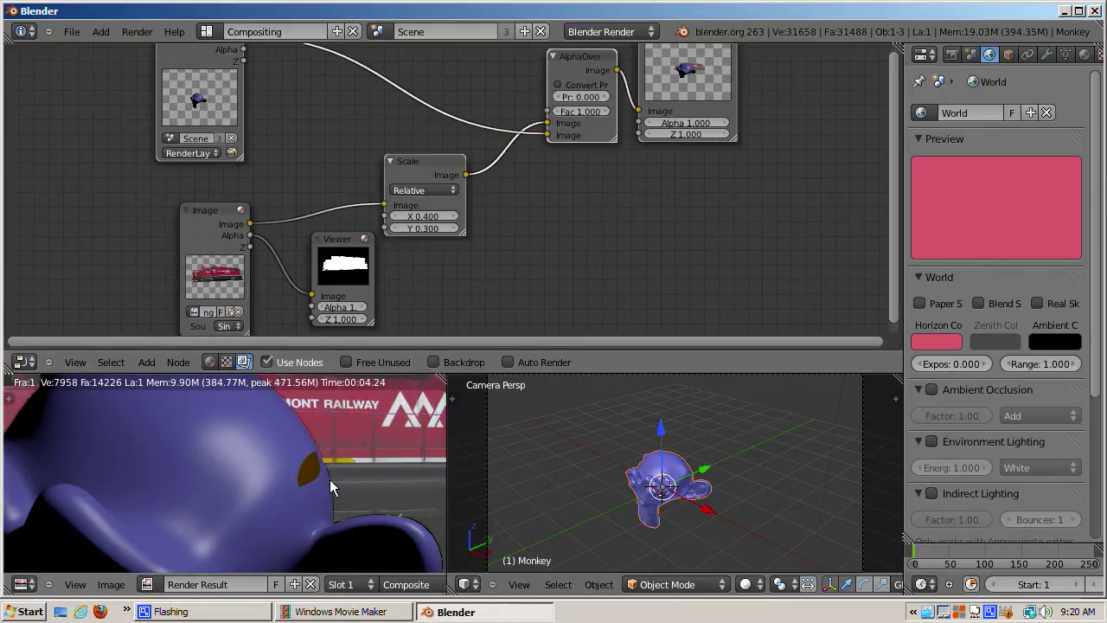
key("ctrl+Up")
key("ctrl+Up")
left_click(557, 84)
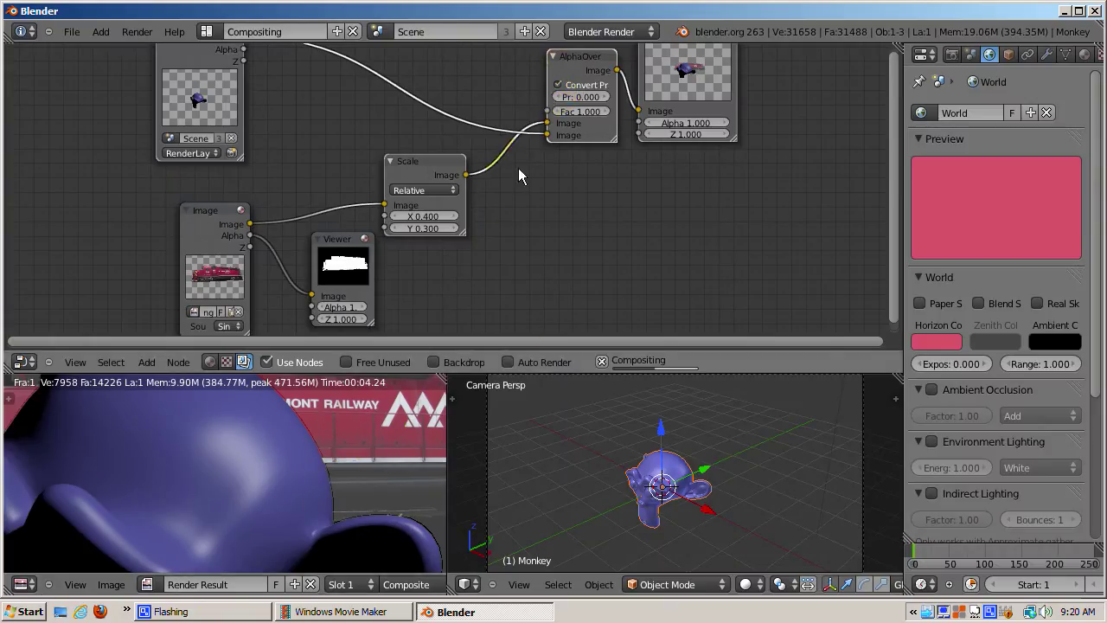
key("ctrl+Up")
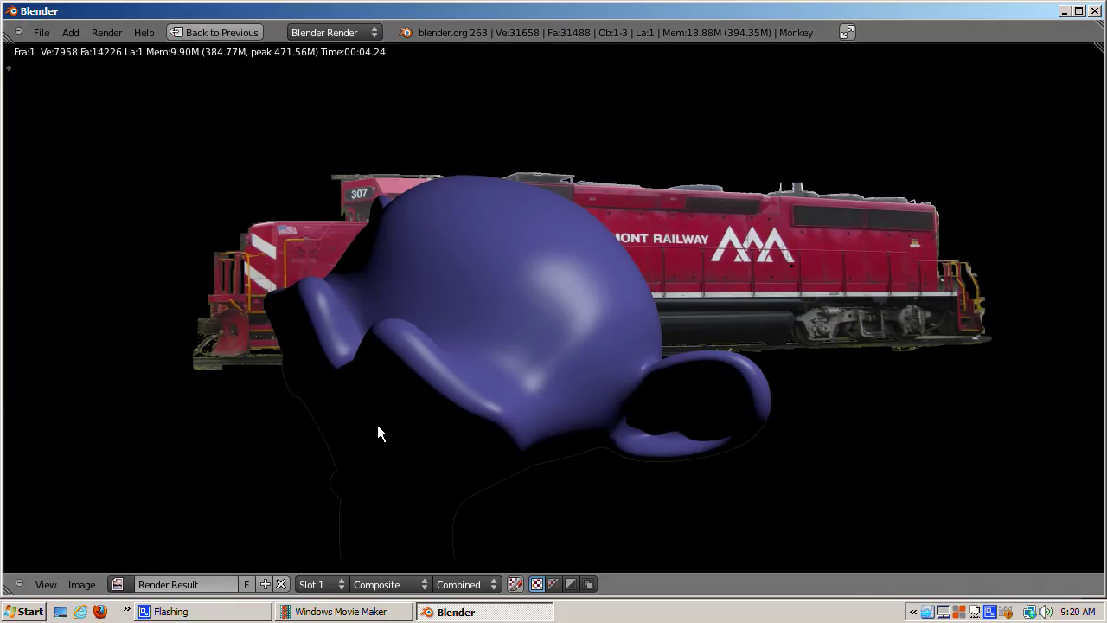
Turn off Convert Premul in the AlphaOver node and inspect the composite at full size.
key("ctrl+Up")
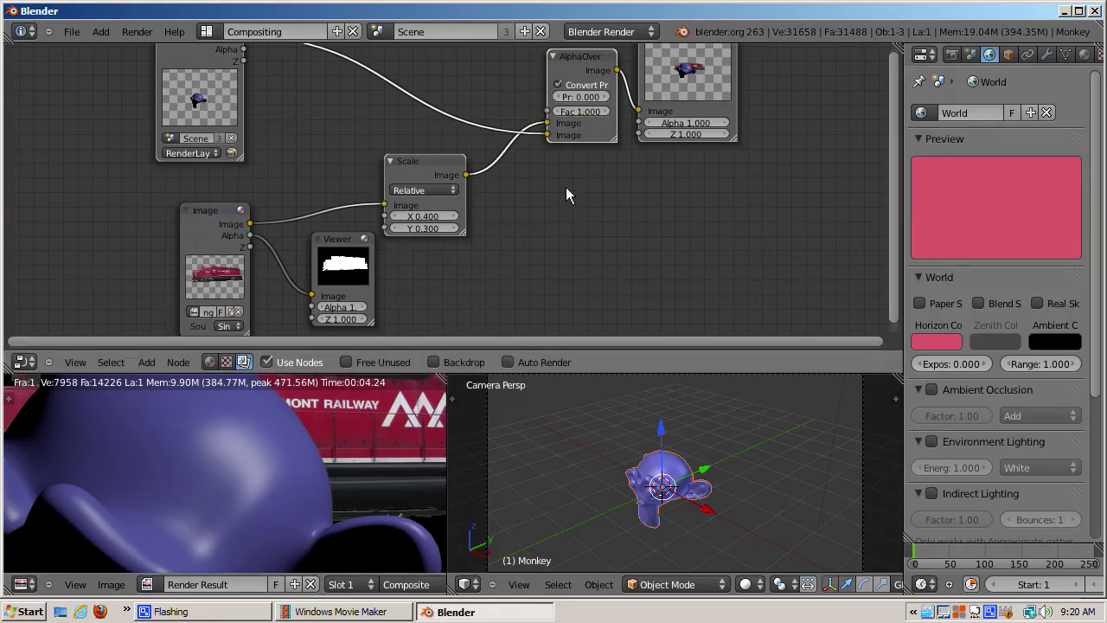
left_click(558, 85)
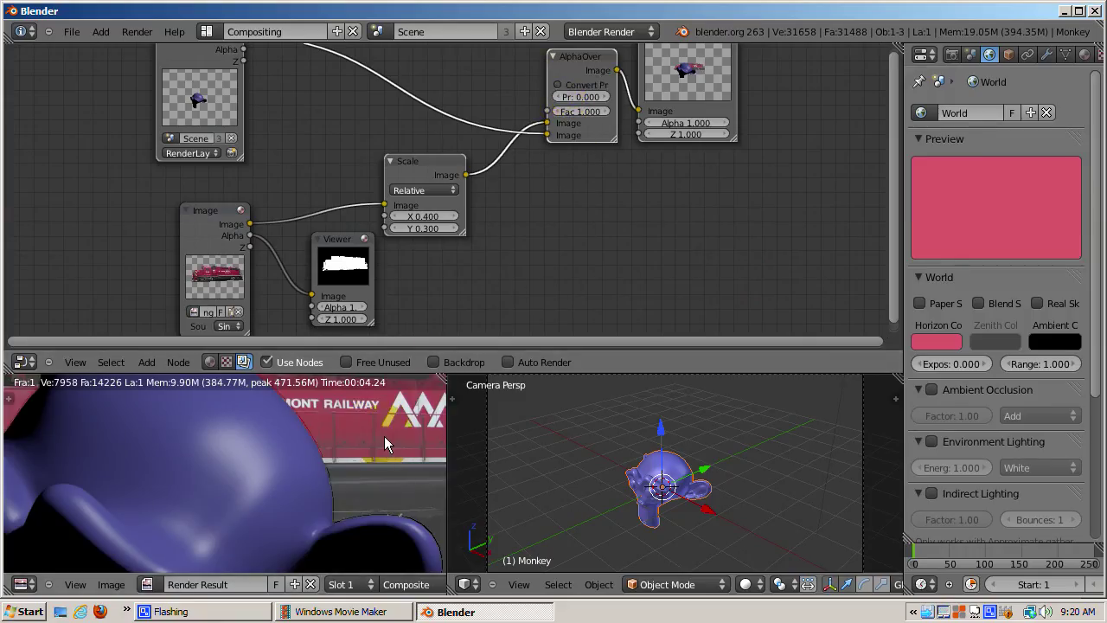
key("ctrl+Up")
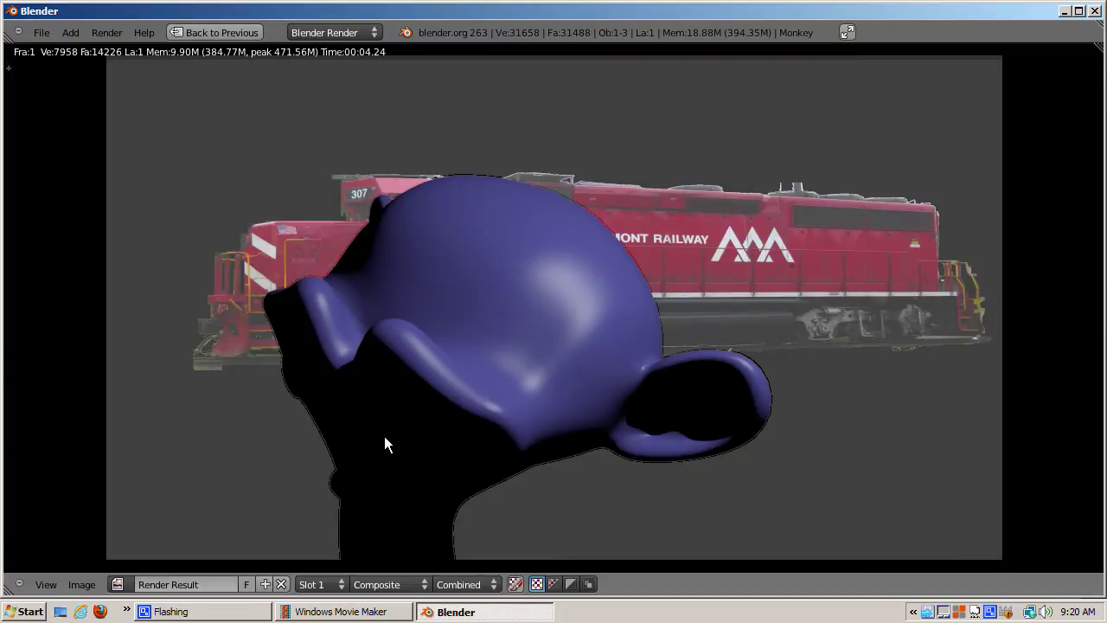
key("ctrl+Up")
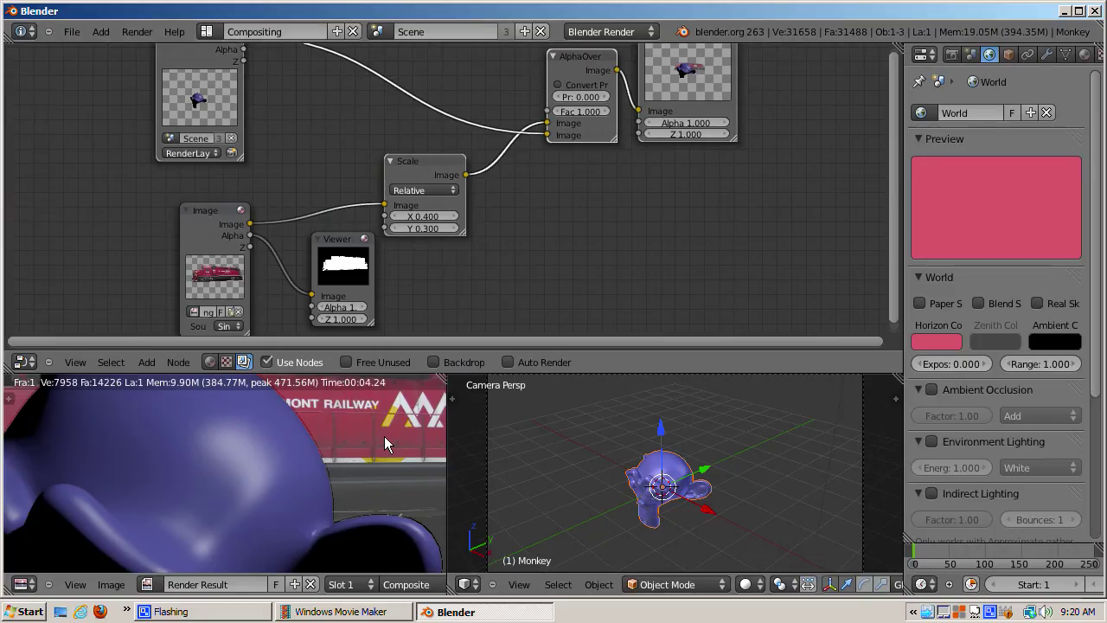
Re-enable Convert Premul in the AlphaOver node and examine the monkey and locomotive edges in the full-size composite.
left_click(558, 85)
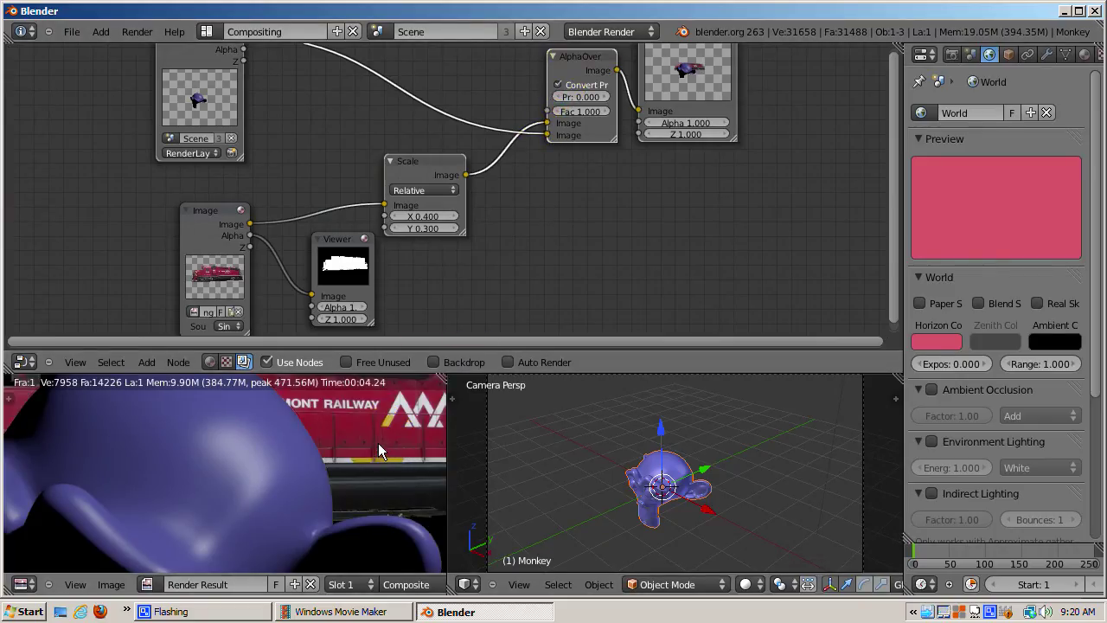
key("ctrl+Up")
key("ctrl+Up")
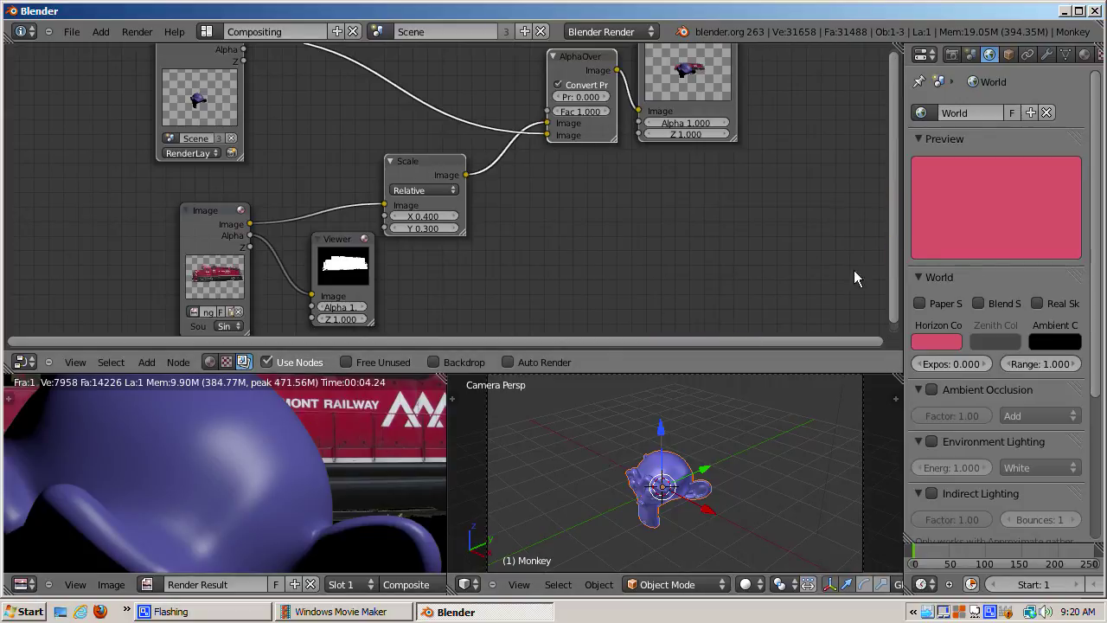
key("ctrl+Up")
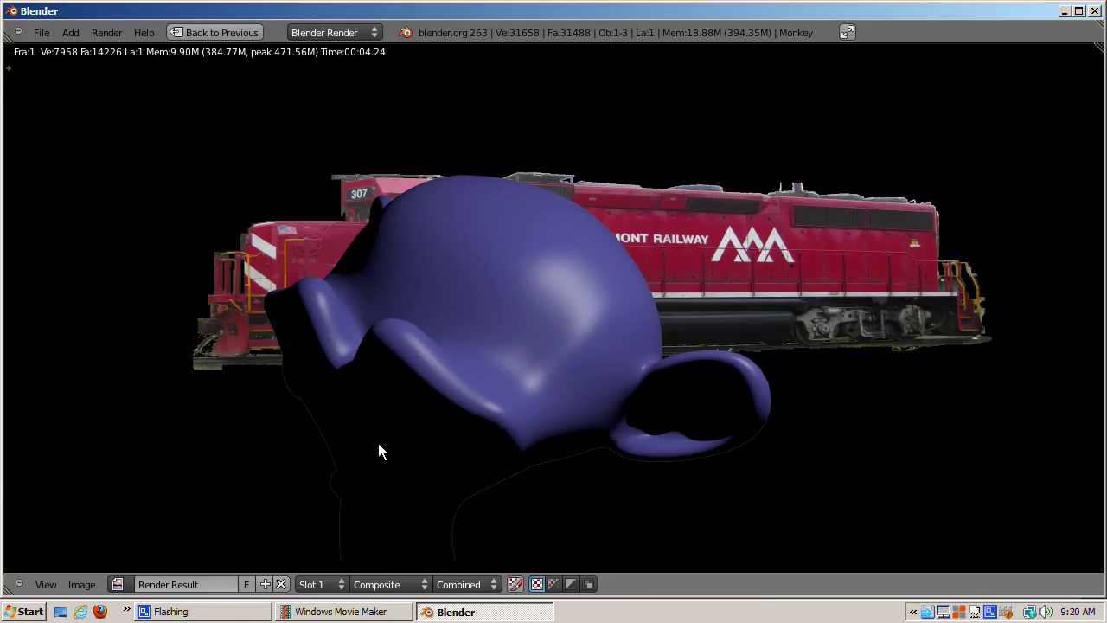
key("ctrl+Down")
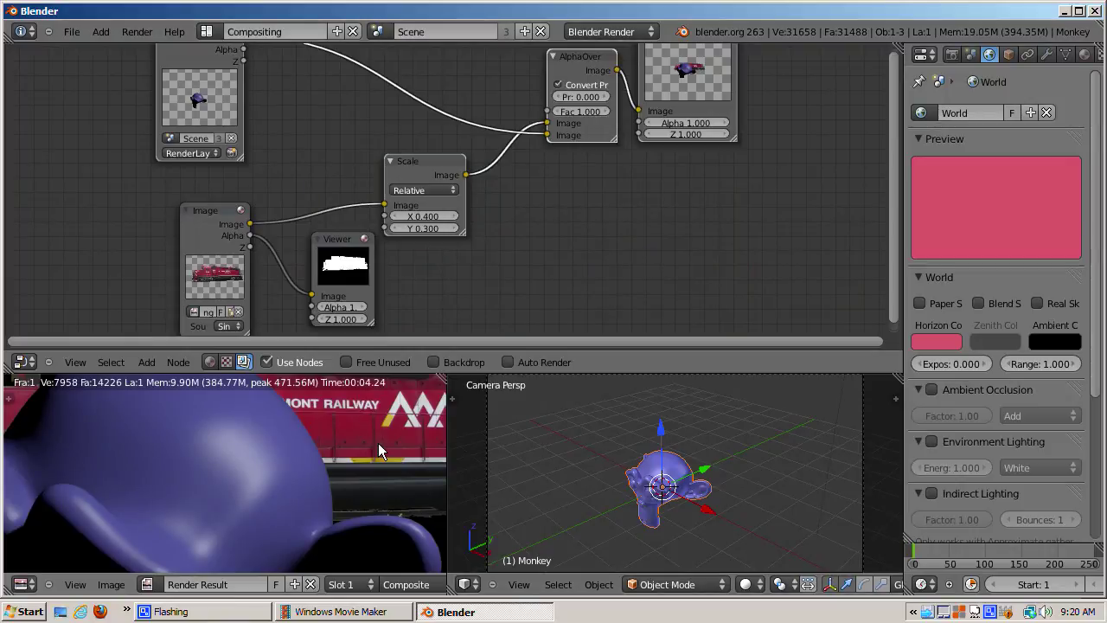